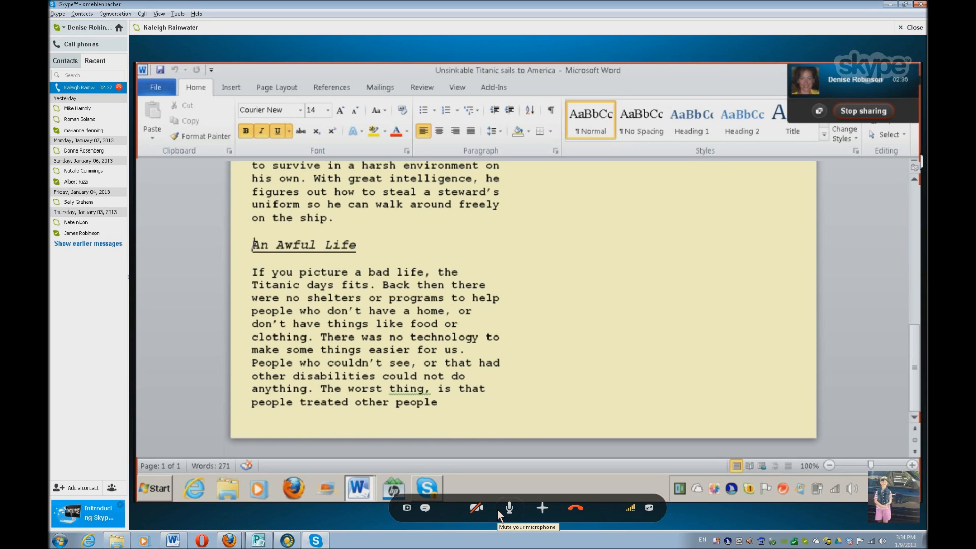
Correct "fits" to "fit" and insert "time" after "awful" in the An Awful Life article
key(Down)
key(Down)
key(Down)
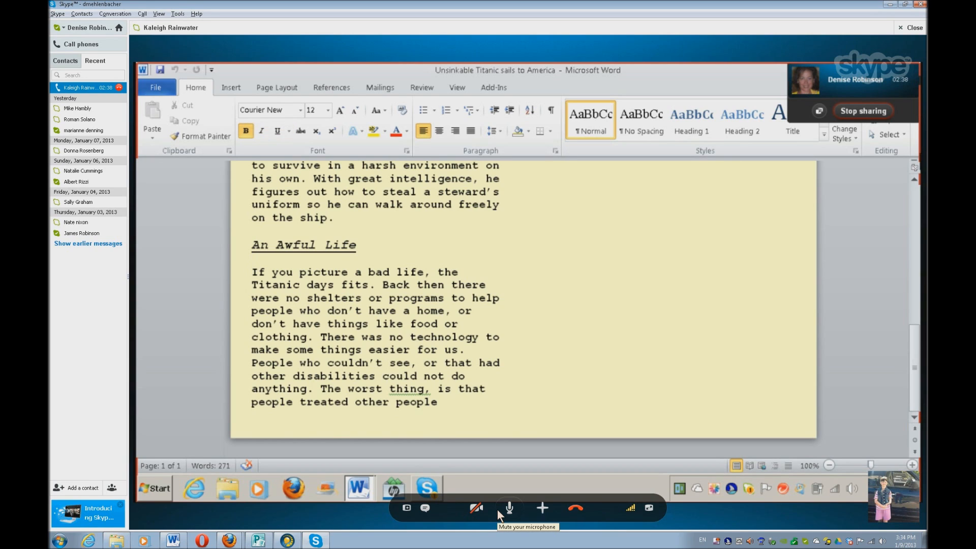
key(ctrl+Right)
key(ctrl+Right)
key(BackSpace)
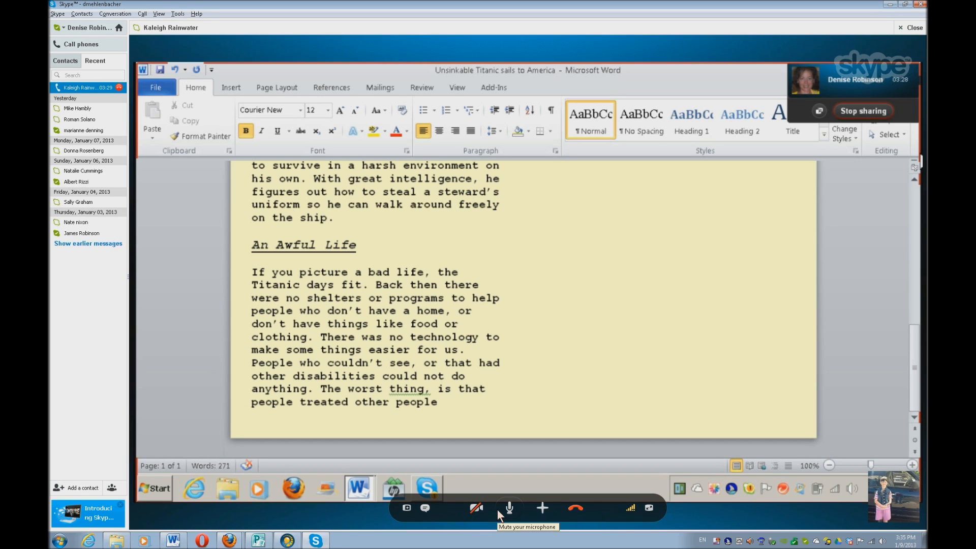
key(ctrl+Right)
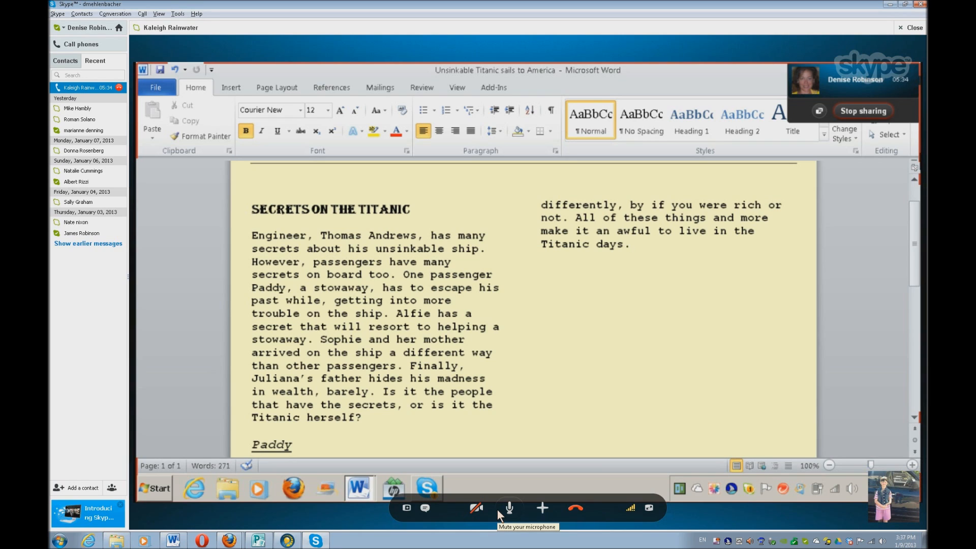
key(Up)
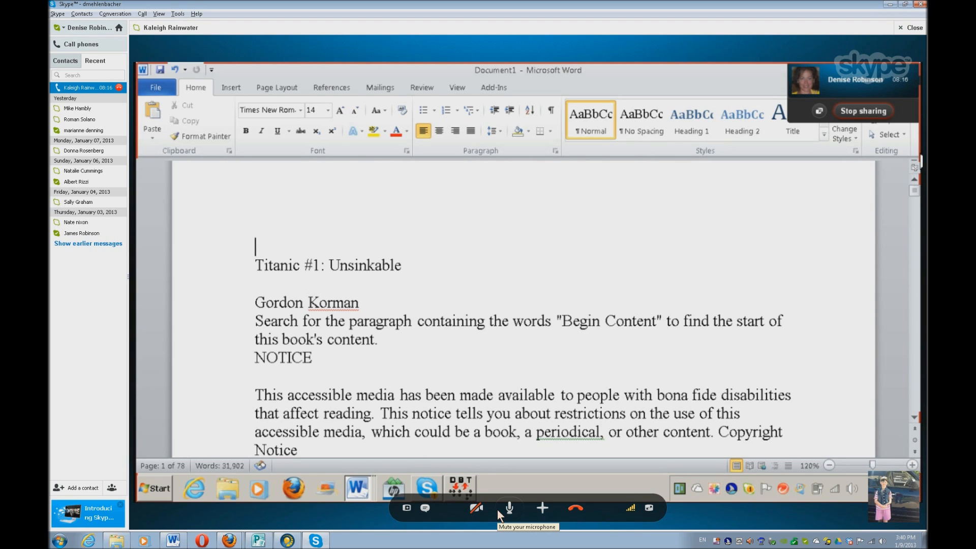
Read through the book's opening copyright and Bookshare notices as far as the BEGIN CONTENT marker
key(Down)
key(Down)
key(Down)
key(Down)
key(Down)
key(Down)
key(Down)
key(Down)
key(Down)
key(Down)
key(Down)
key(Down)
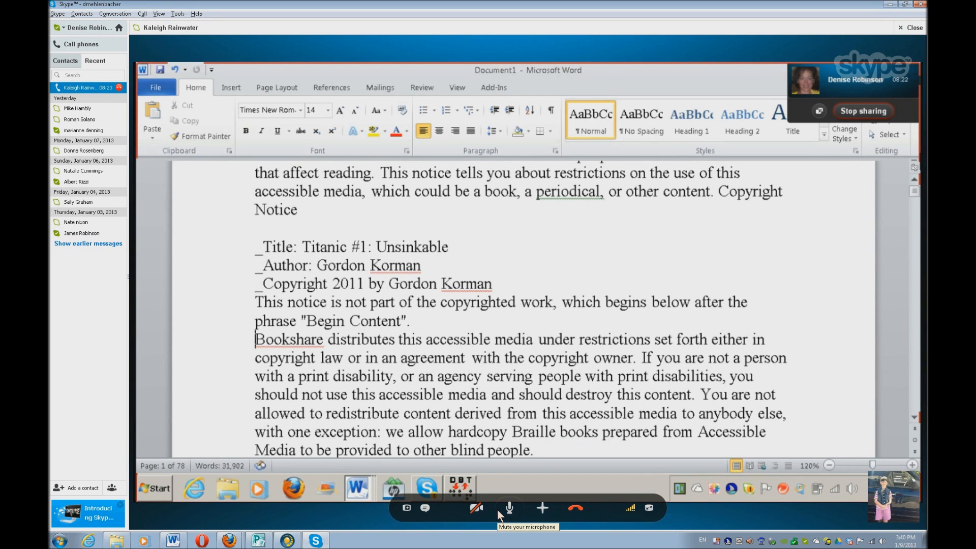
key(Down)
key(Down)
key(Down)
key(Down)
key(Down)
key(Down)
key(Down)
key(Down)
key(Down)
key(Down)
key(Down)
key(Down)
key(Down)
key(Down)
key(Down)
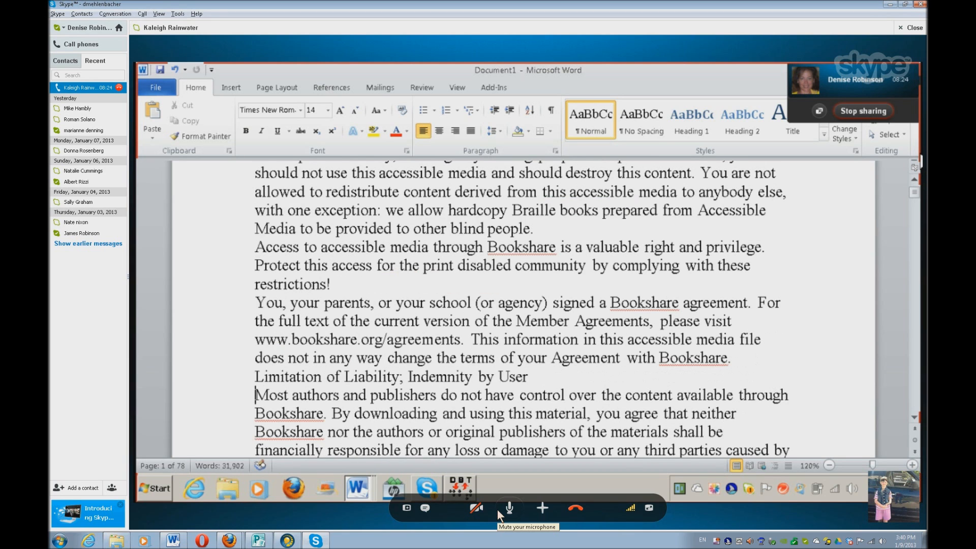
key(Down)
key(Down)
key(Down)
key(Down)
key(Down)
key(Down)
key(Down)
key(Down)
key(Down)
key(Down)
key(Down)
key(Down)
key(Down)
key(Down)
key(Down)
key(Down)
key(Down)
key(Down)
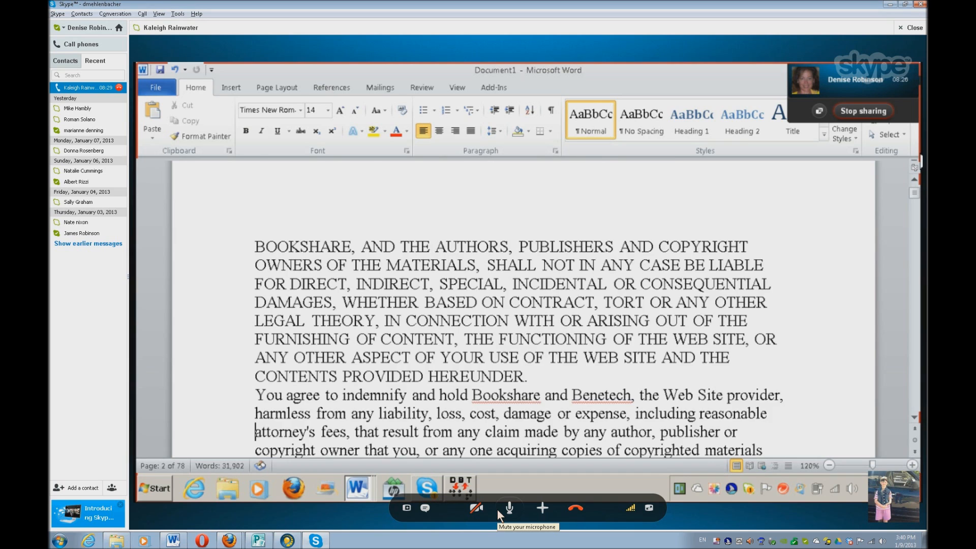
key(Down)
key(Down)
key(Down)
key(Down)
key(Down)
key(Down)
key(Down)
key(Down)
key(Down)
key(Down)
key(Down)
key(Down)
key(Down)
key(Down)
key(Down)
key(Down)
key(Down)
key(Down)
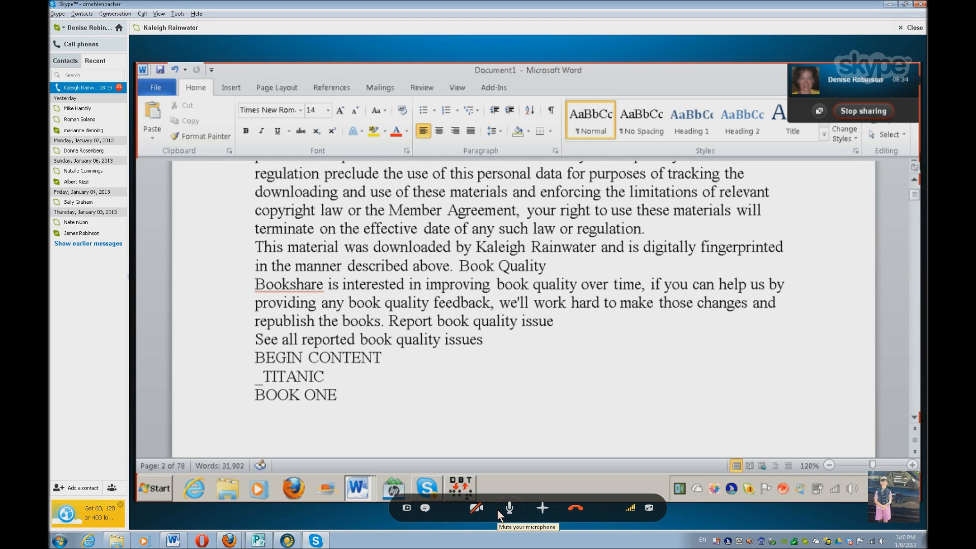
Look through the book's contents list and prologue headings for the dates of the story's events
key(Down)
key(Down)
key(Down)
key(Down)
key(Down)
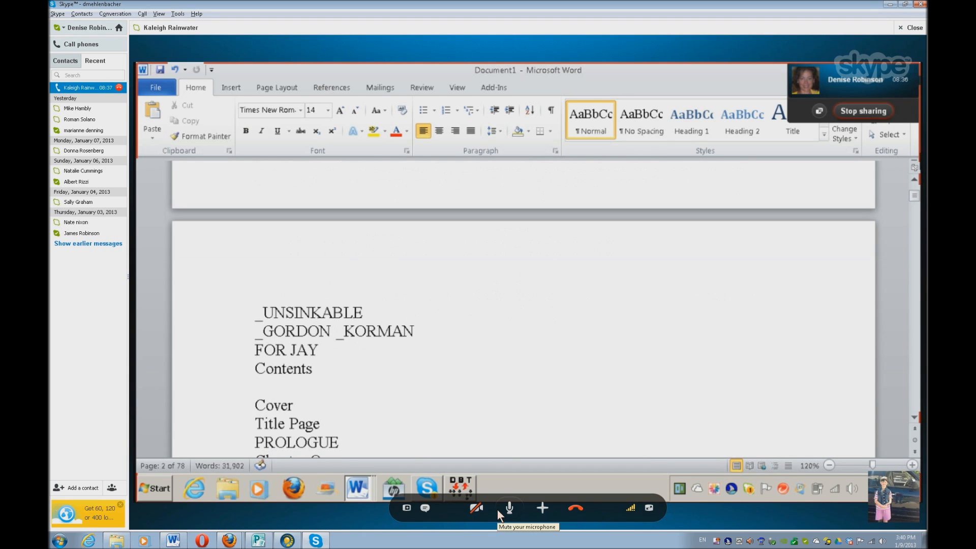
key(Down)
key(Down)
key(Down)
key(Down)
key(Down)
key(Down)
key(Down)
key(Down)
key(Down)
key(Down)
key(Down)
key(Down)
key(Down)
key(Down)
key(Down)
key(Down)
key(Down)
key(Down)
key(Down)
key(Down)
key(Down)
key(Down)
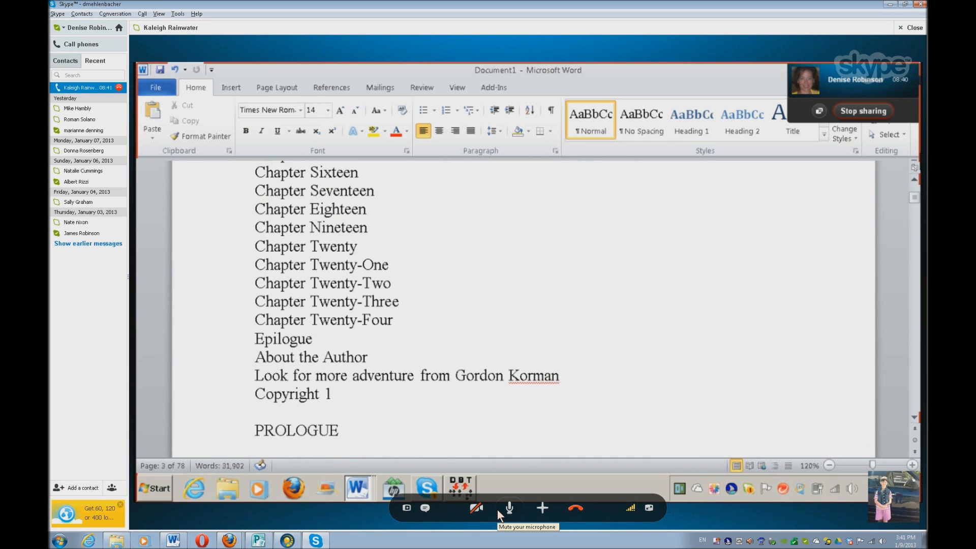
key(Down)
key(Down)
key(Down)
key(Down)
key(Down)
key(Down)
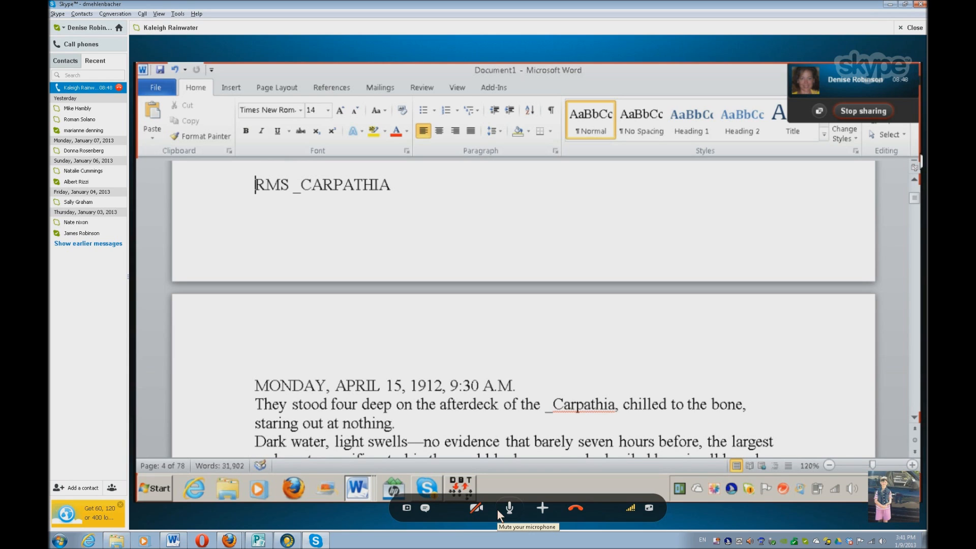
key(Up)
key(Up)
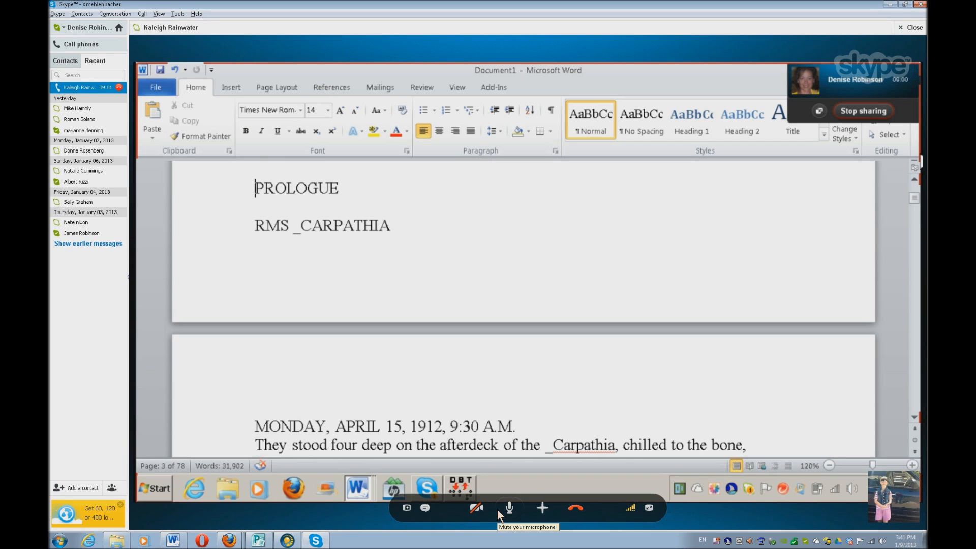
key(Down)
key(Down)
key(Down)
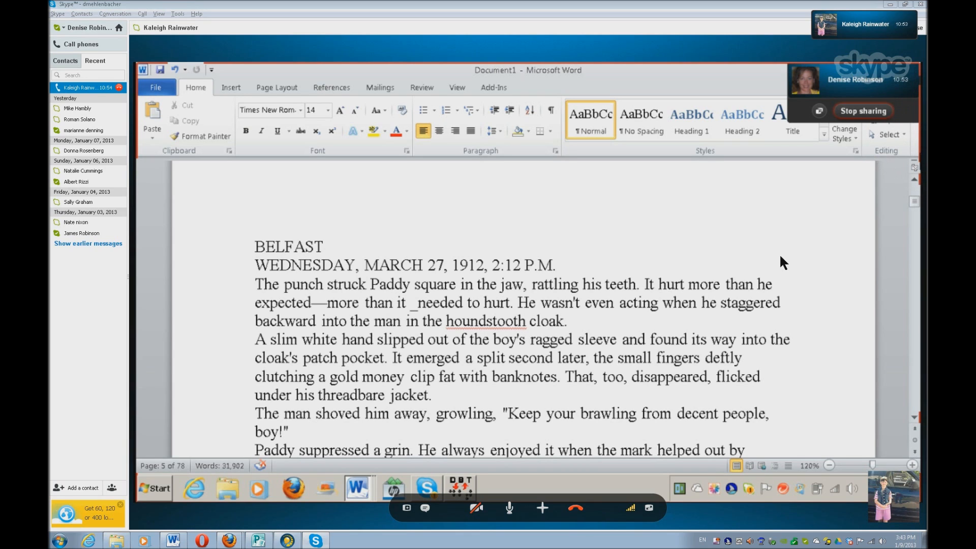
Select and copy the date "MARCH 27, 1912" from the heading of the book's BELFAST chapter
key(ctrl+Right)
key(ctrl+shift+Right)
key(ctrl+shift+Right)
key(ctrl+shift+Right)
key(ctrl+shift+Right)
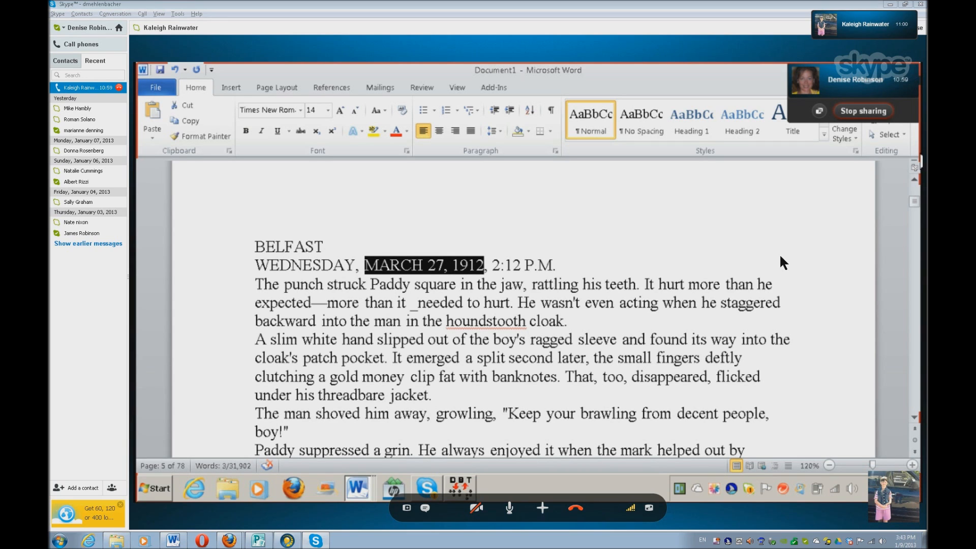
key(ctrl+shift+Right)
key(ctrl+shift+Left)
Switch to the document "Unsinkable Titanic sails to America" and place the cursor on a new line below the last article
key(alt+Tab)
key(alt+Tab)
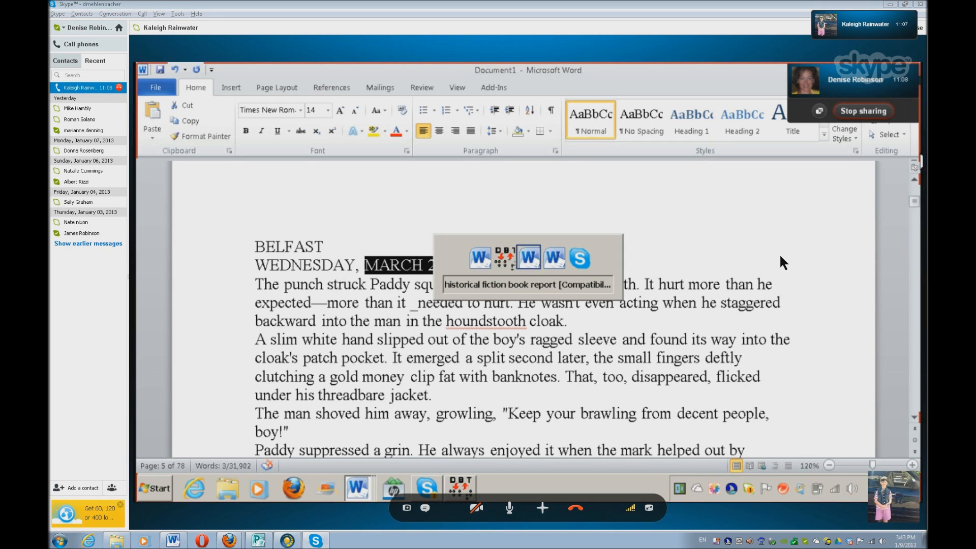
key(alt+Tab)
key(alt+Tab)
key(alt+Tab)
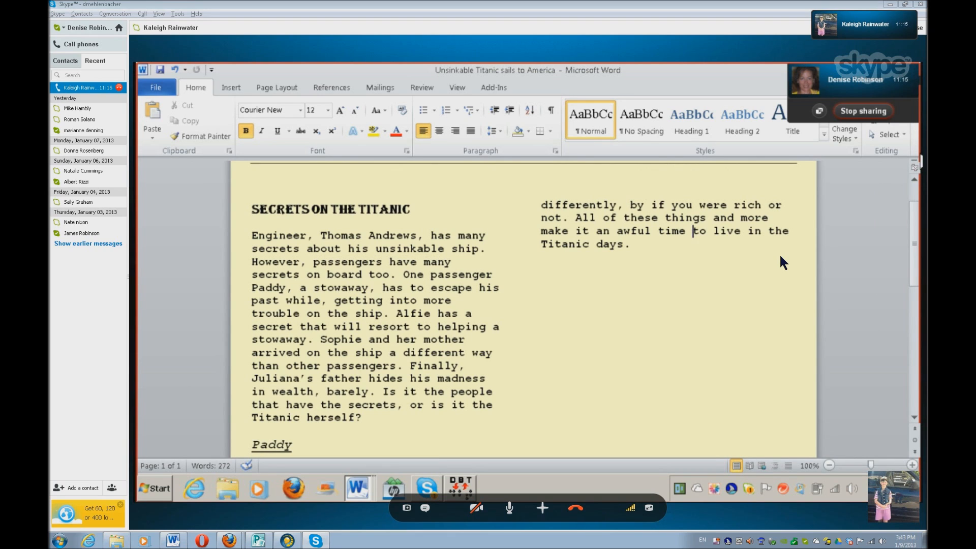
key(Down)
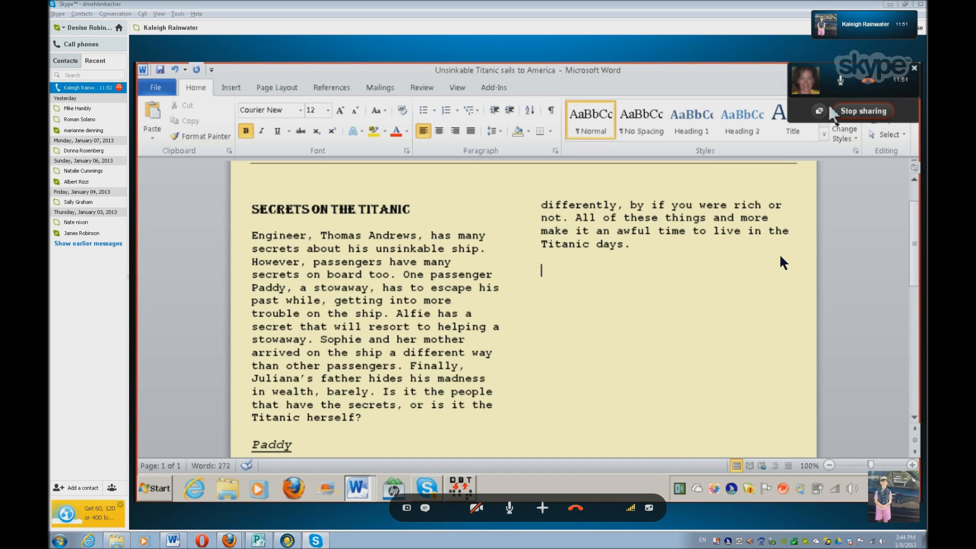
Enter the new article heading "Exciting dates of the passengers on the Titanic" without a final period
text(T)
key(BackSpace)
text(Exciting)
text(dat)
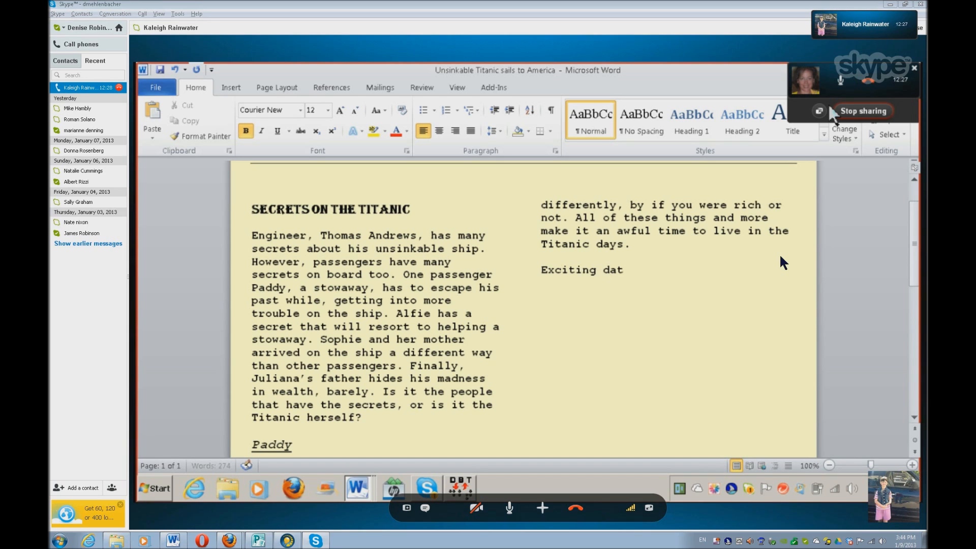
key(BackSpace)
key(BackSpace)
key(BackSpace)
text(ev)
key(BackSpace)
key(BackSpace)
text(dates)
text(of the)
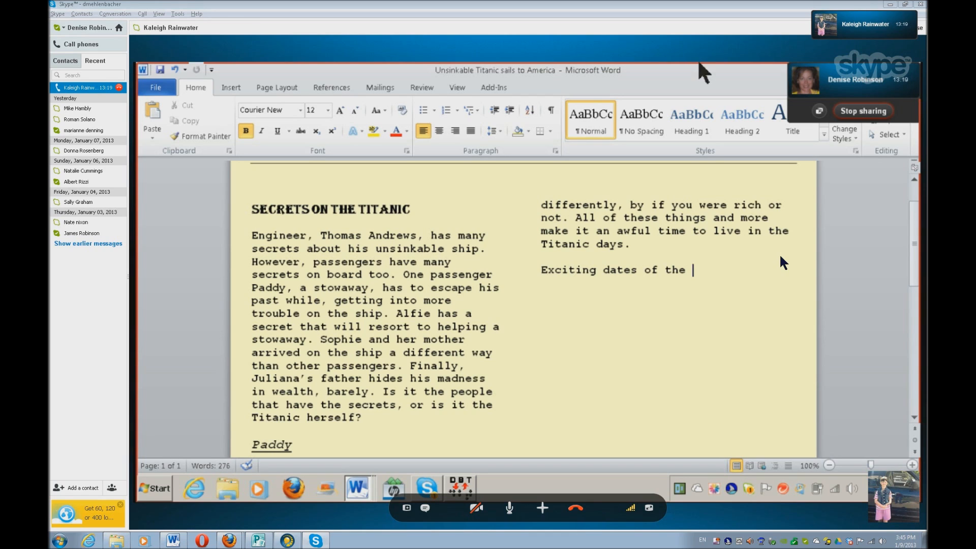
text(passengers )
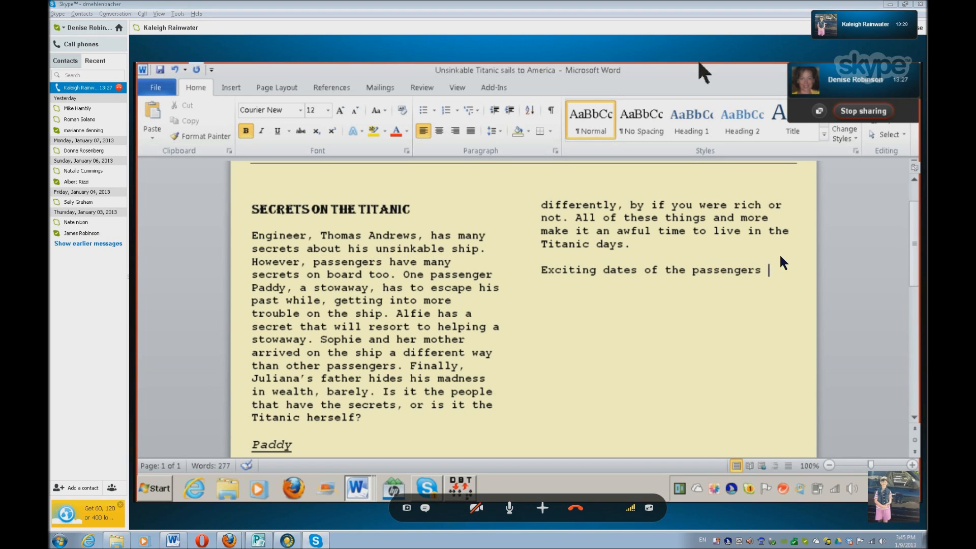
text(on the T)
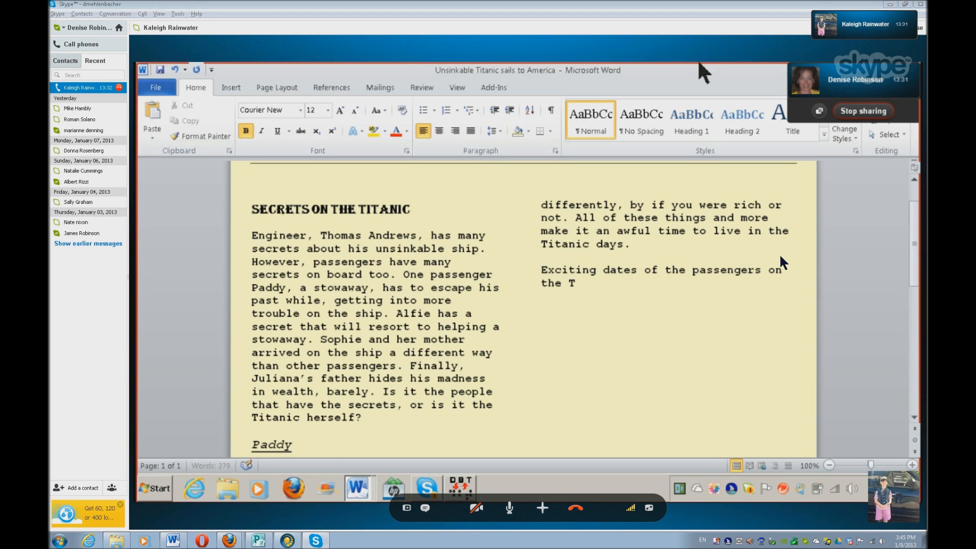
text(itanic.)
key(BackSpace)
Format the new heading about exciting dates in Courier New at size 14 and underline it
key(ctrl+Up)
key(ctrl+shift+Down)
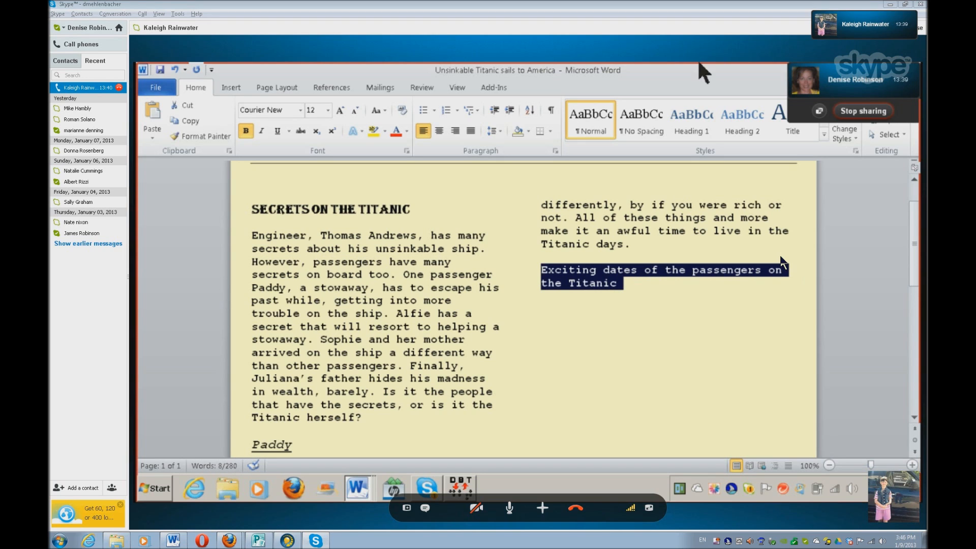
key(ctrl+d)
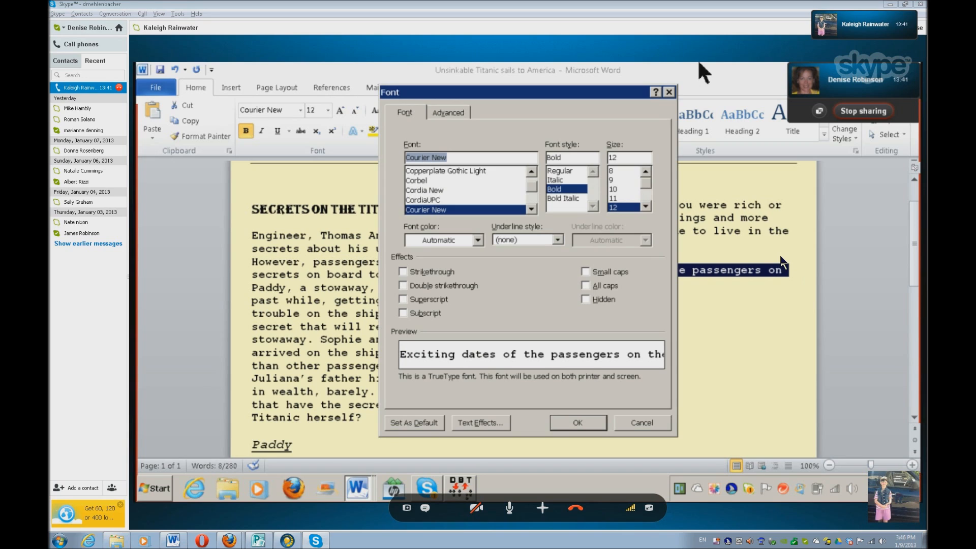
text(a)
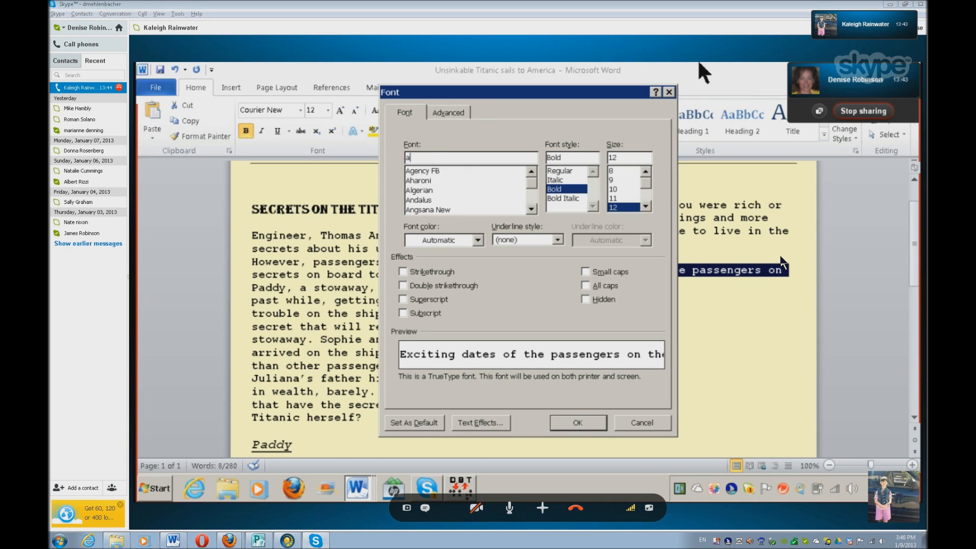
key(Down)
key(Down)
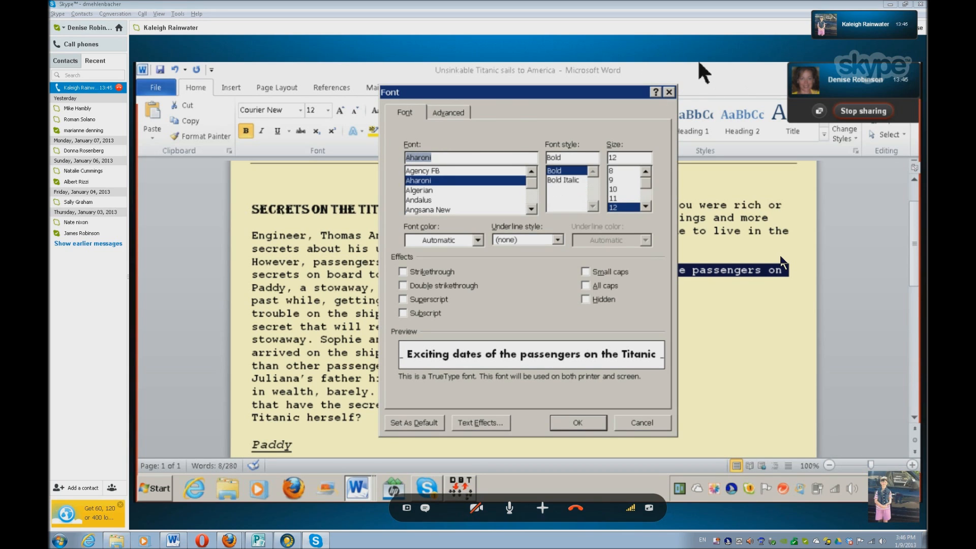
key(Tab)
key(Tab)
key(Down)
key(Return)
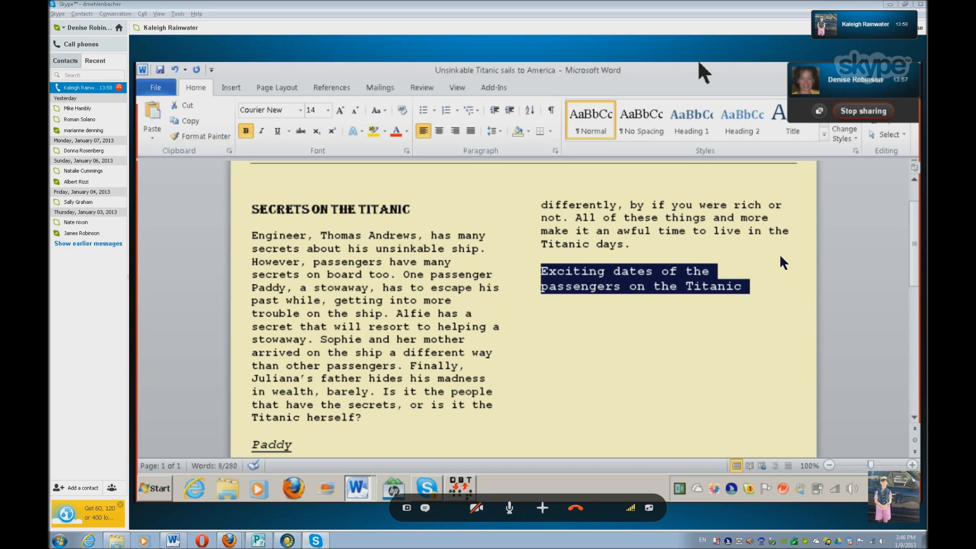
key(ctrl+u)
key(End)
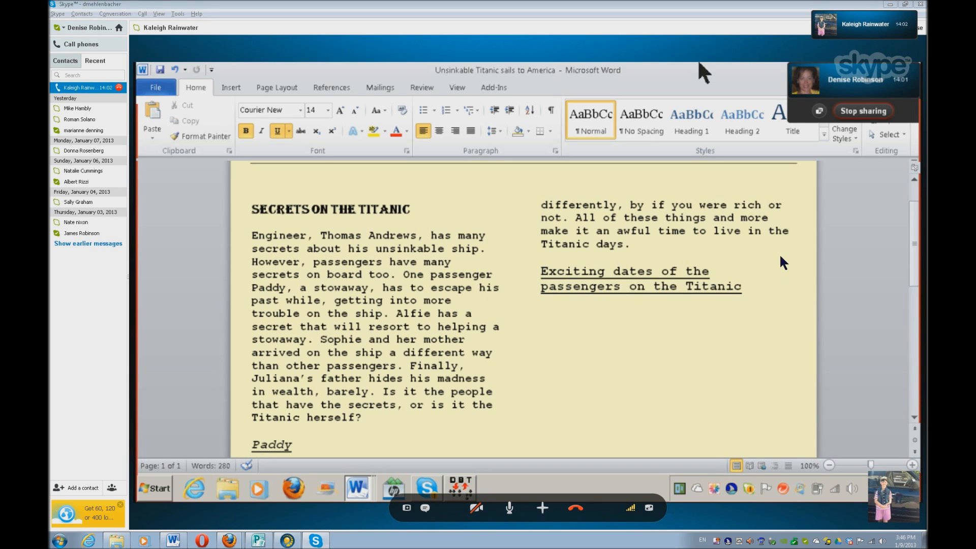
Start a new paragraph below the heading and set its font to Courier New at size 12
key(Return)
key(ctrl+d)
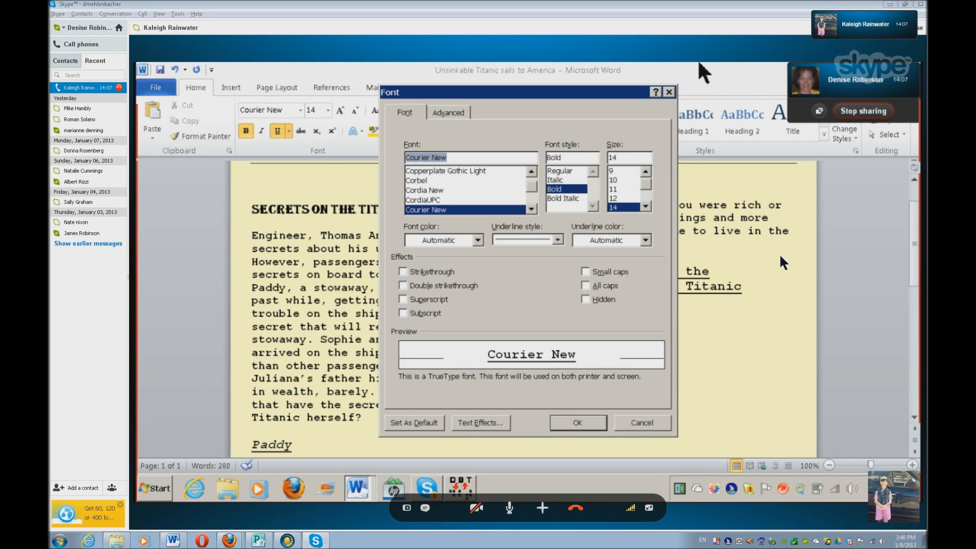
text(Times New Roman)
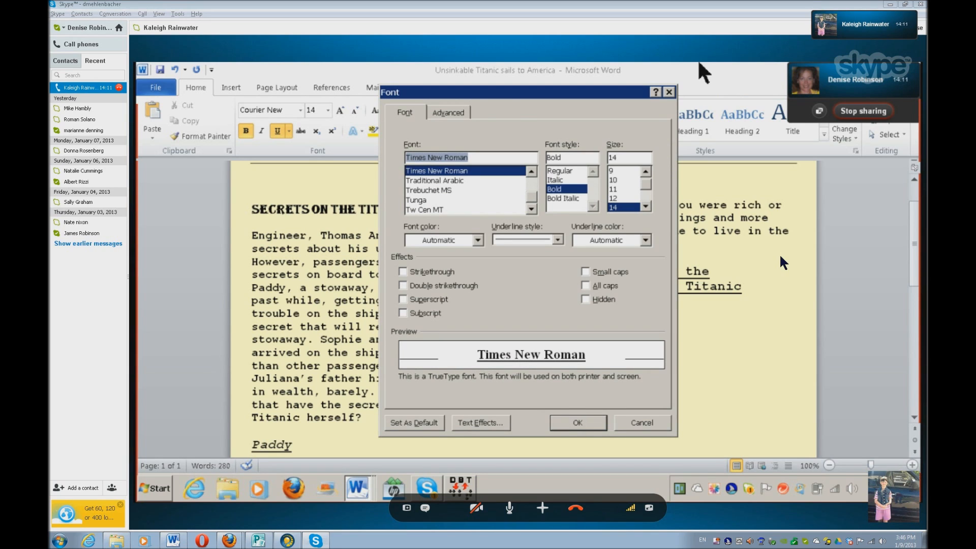
text(c)
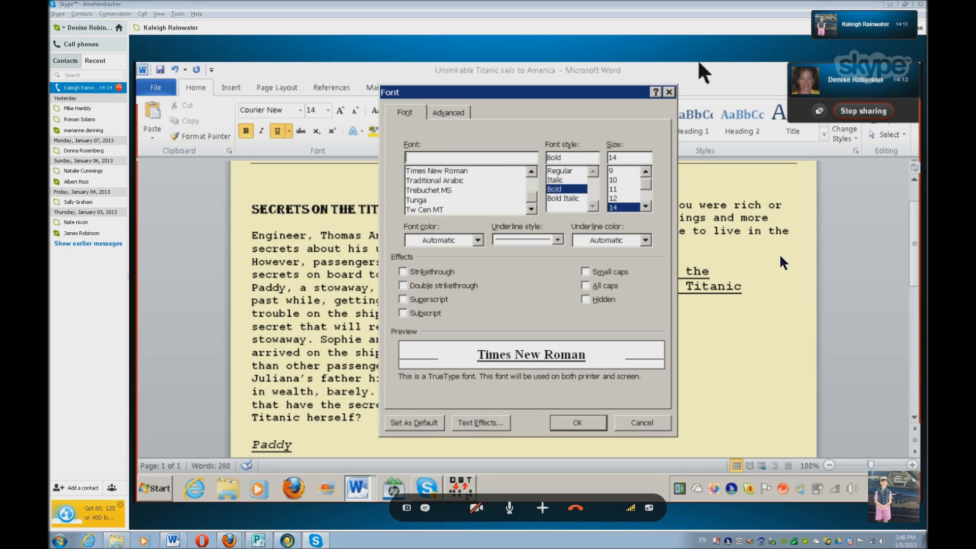
text(ourier New)
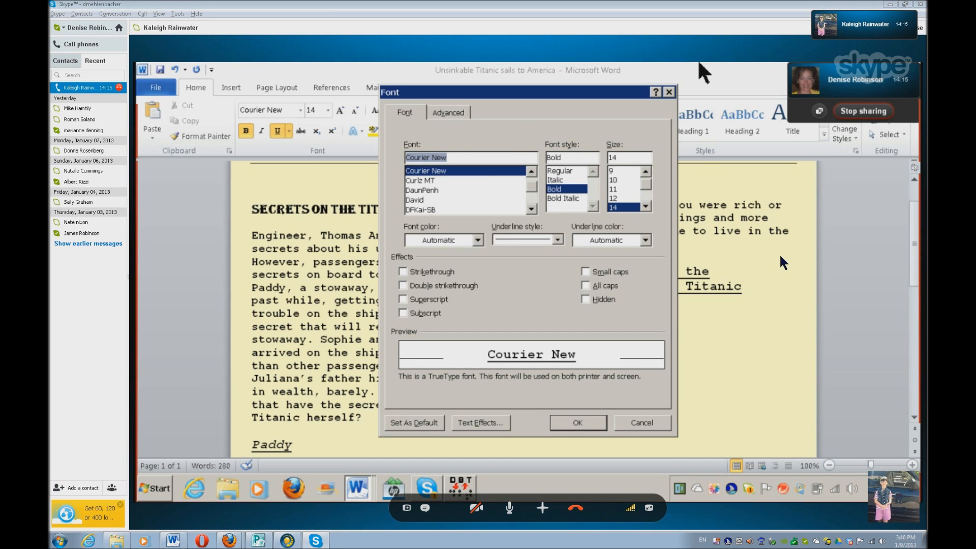
key(Tab)
key(Tab)
text(12)
key(Tab)
key(Return)
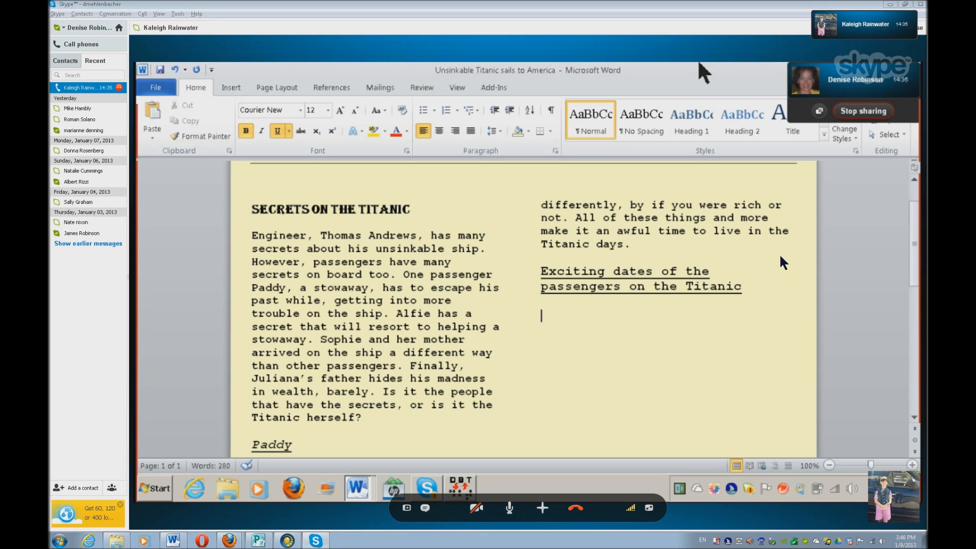
Try to paste the copied date "MARCH 27, 1912" below the new heading
text(MARCH 27, 1912)
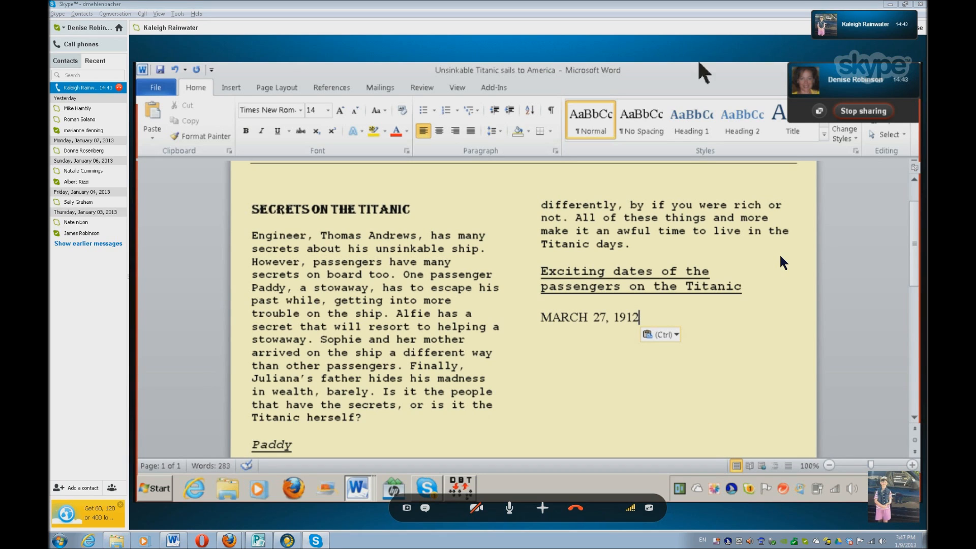
key(ctrl+s)
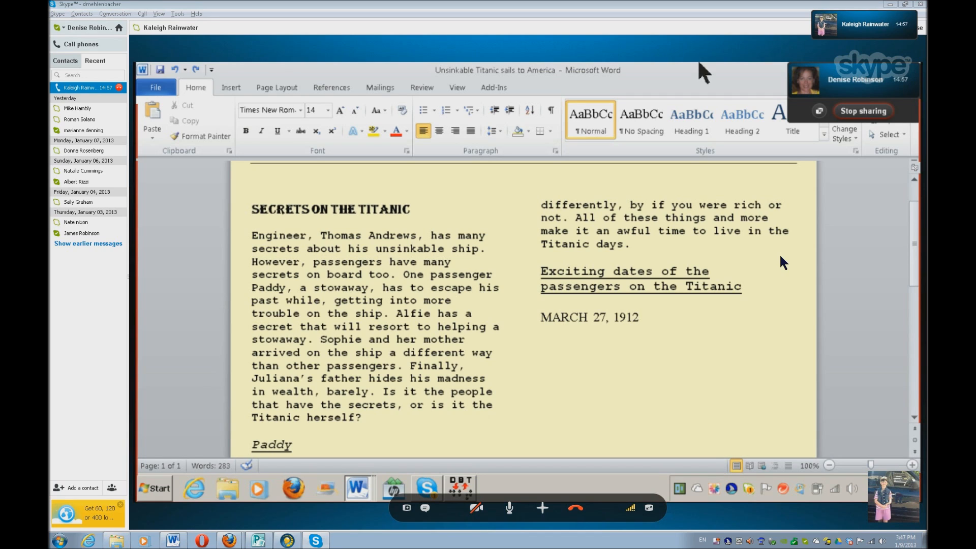
key(ctrl+z)
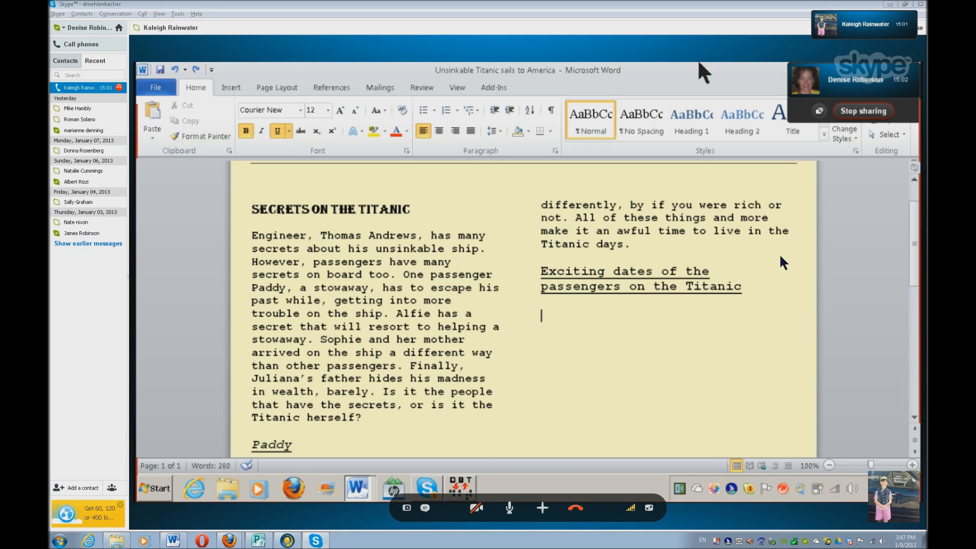
Paste the copied date "MARCH 27, 1912" below the new heading, merging its formatting with the newsletter text
text(MARCH 27, 1912)
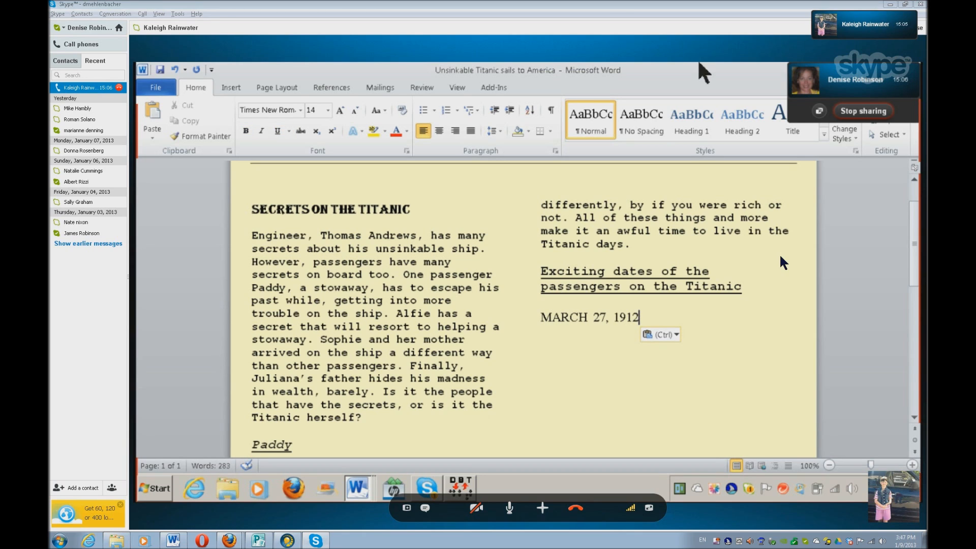
key(ctrl)
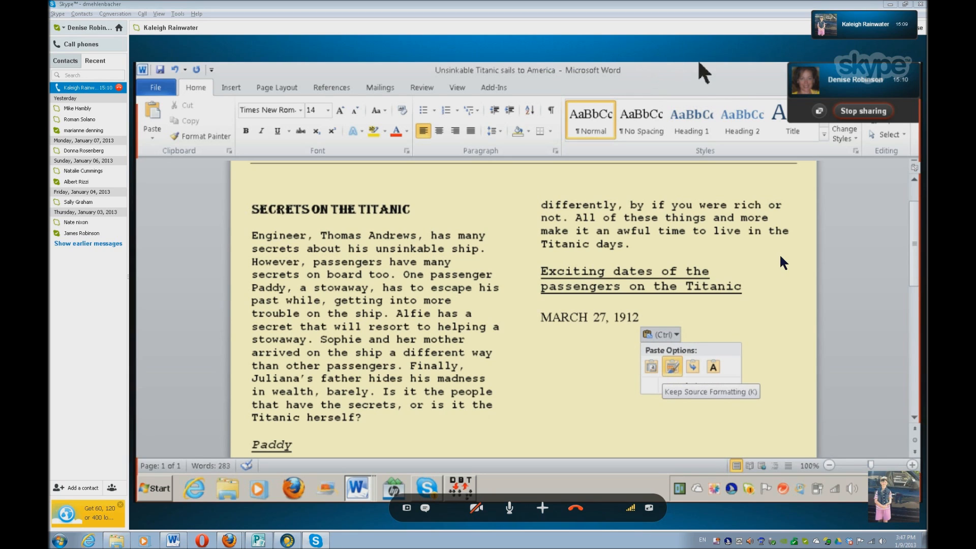
key(m)
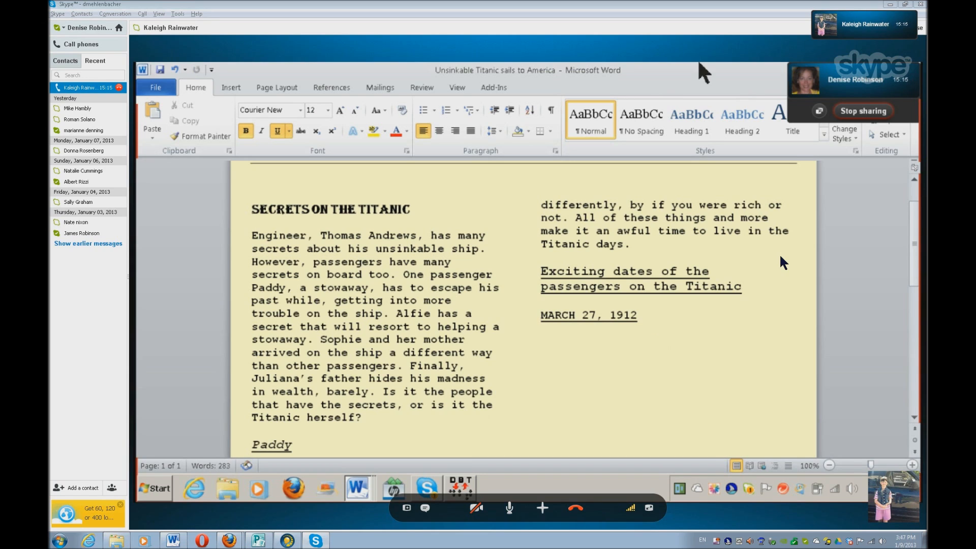
Remove the underline from the date "MARCH 27, 1912" and add a hyphen after it
key(shift+Home)
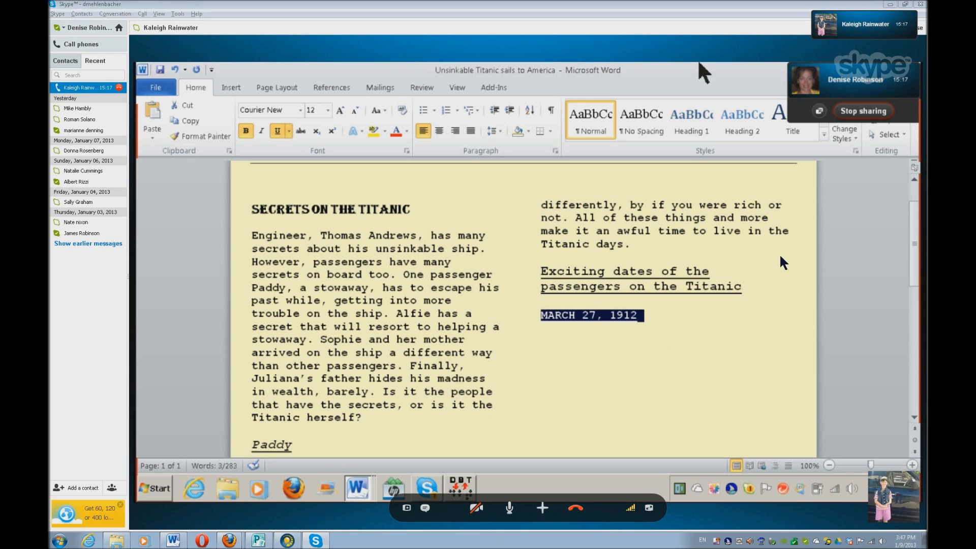
key(ctrl+u)
key(End)
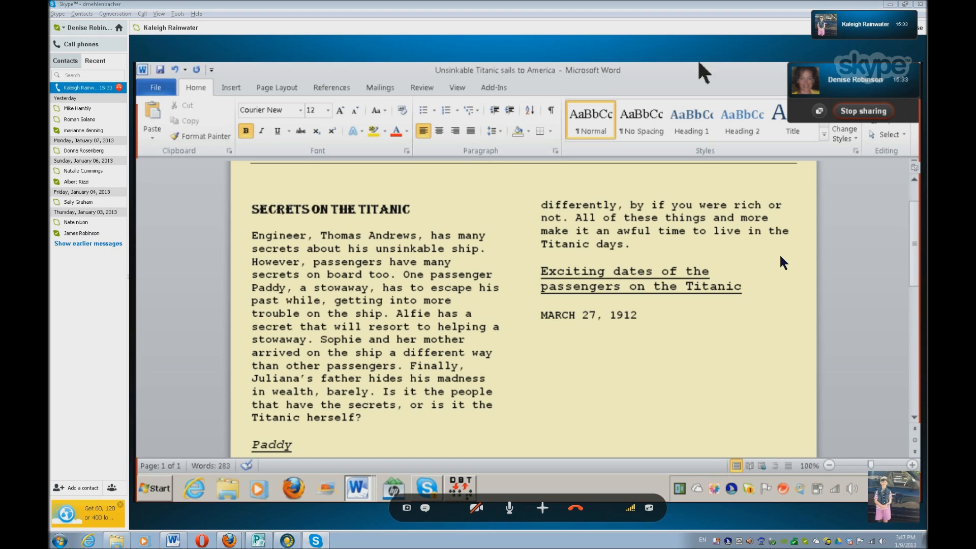
text(-)
Switch to the book document and read the passage following the Belfast date line for the event that happened that day
key(alt+Tab)
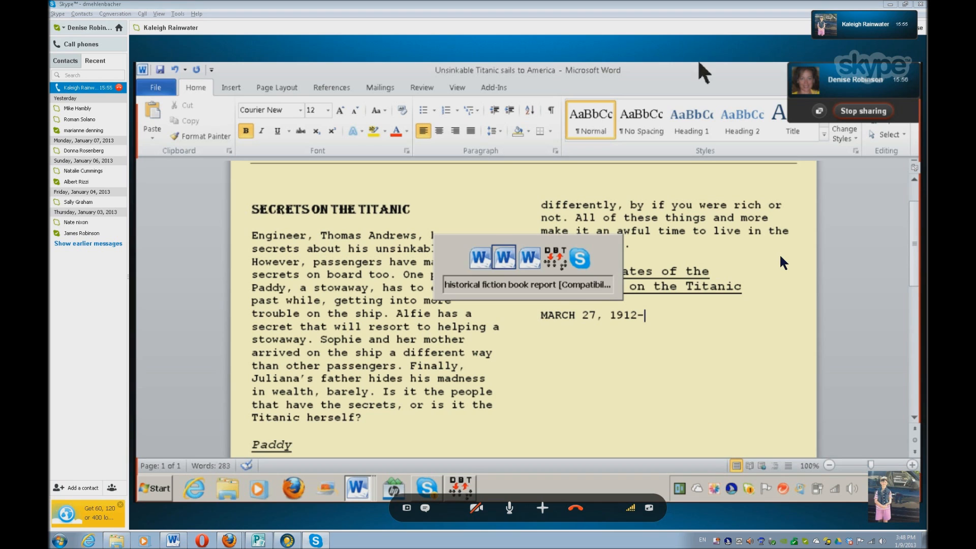
key(Escape)
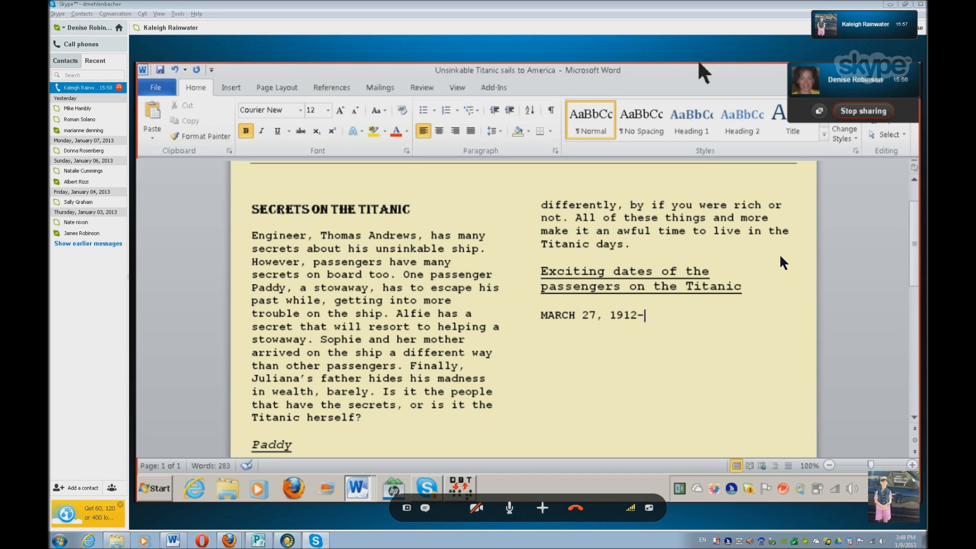
key(alt+Tab)
key(alt+Tab)
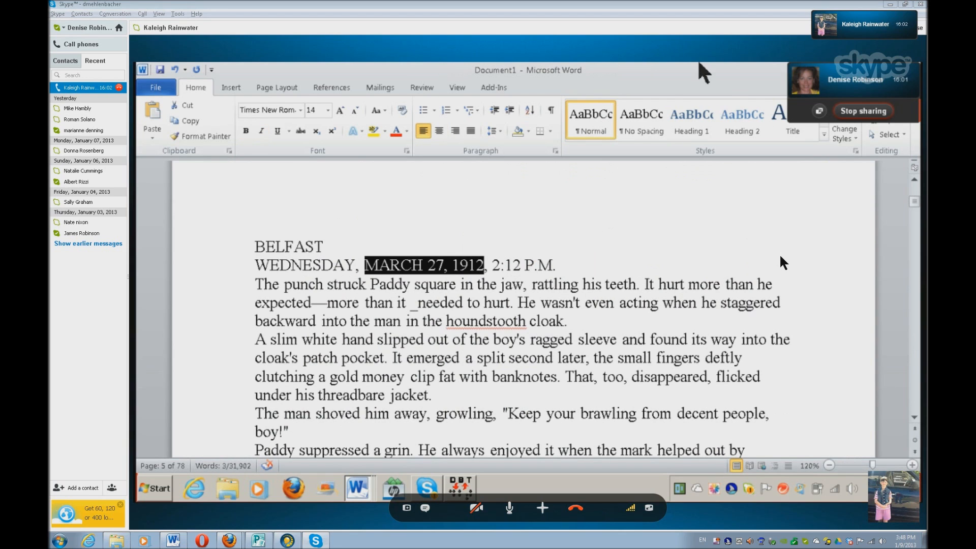
key(Down)
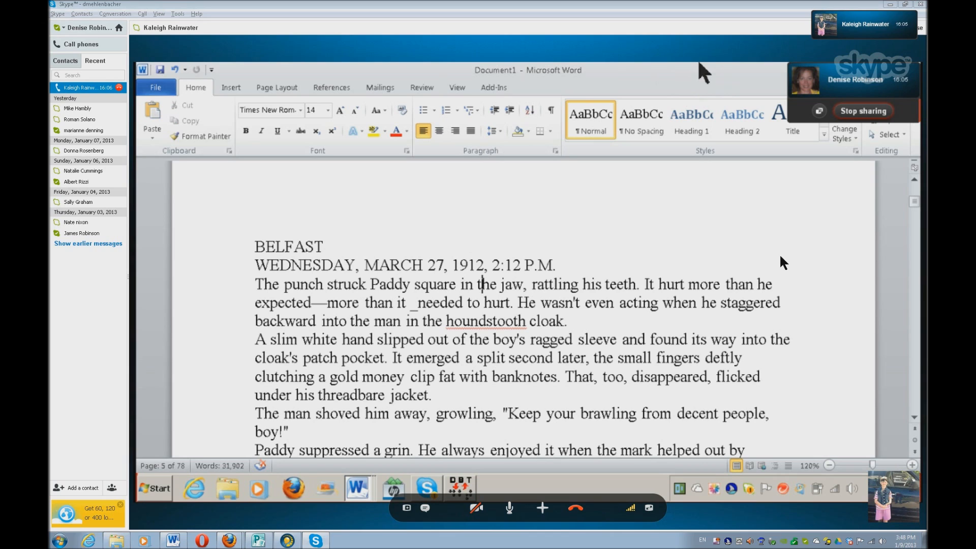
key(alt+Down)
key(alt+Down)
key(alt+Down)
key(alt+Down)
key(alt+Down)
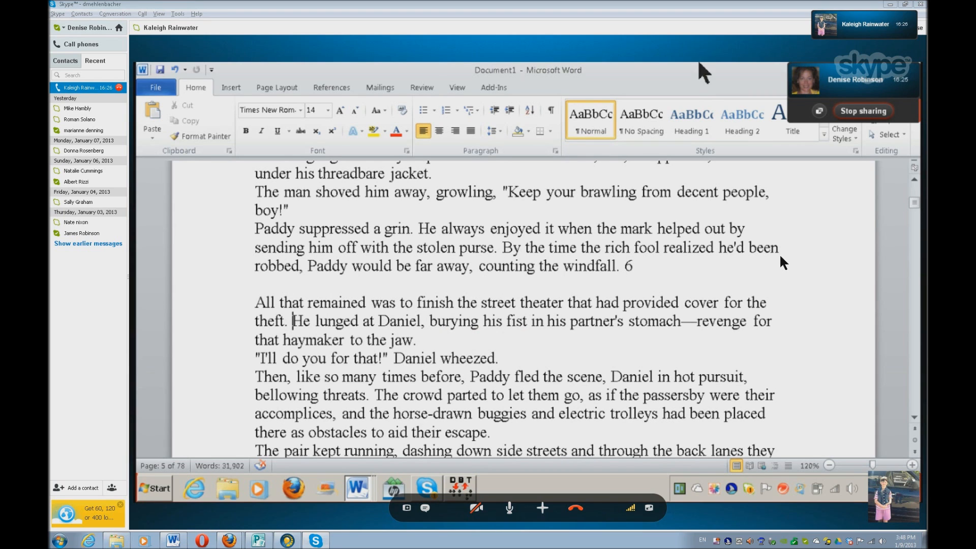
key(ctrl)
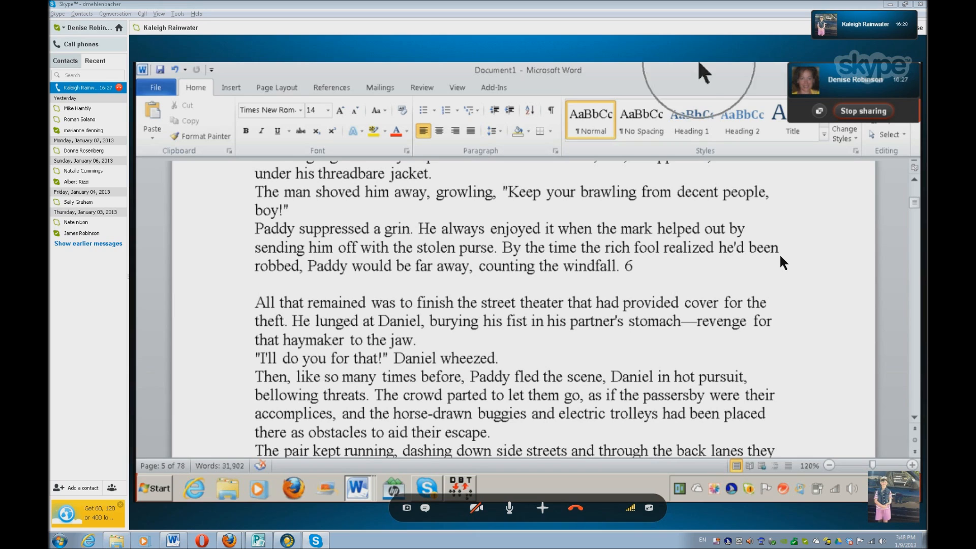
key(ctrl)
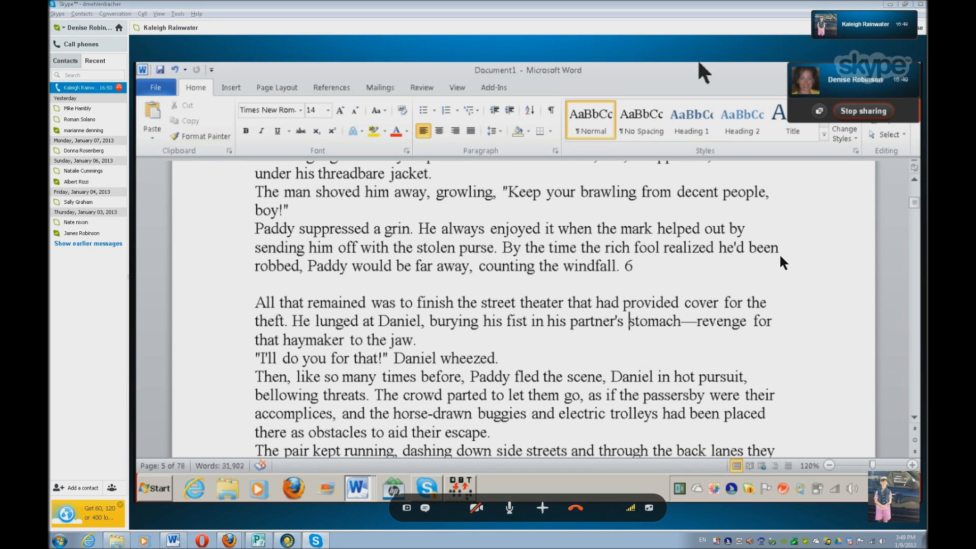
Return to the newsletter and write "Paddy and Danel" after the hyphenated date
key(alt+Tab)
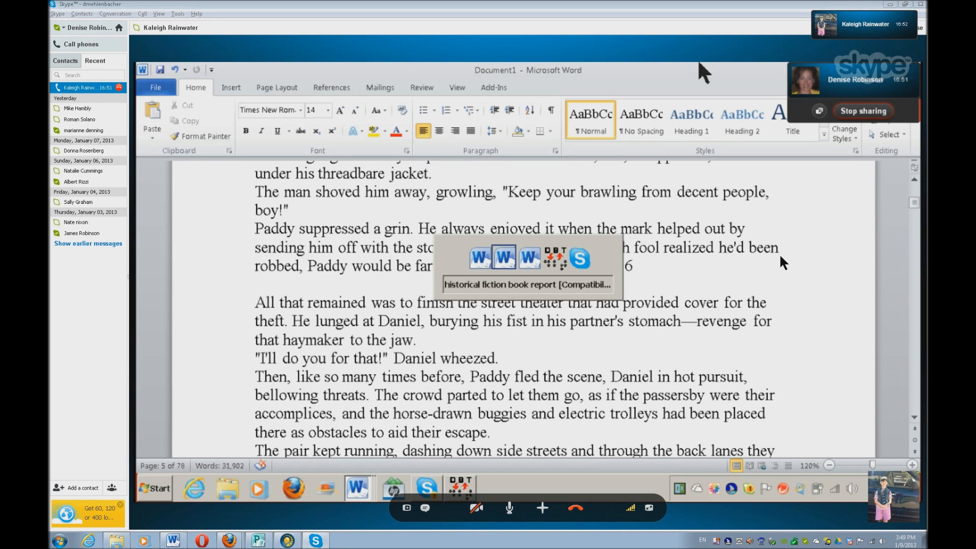
key(alt+Tab)
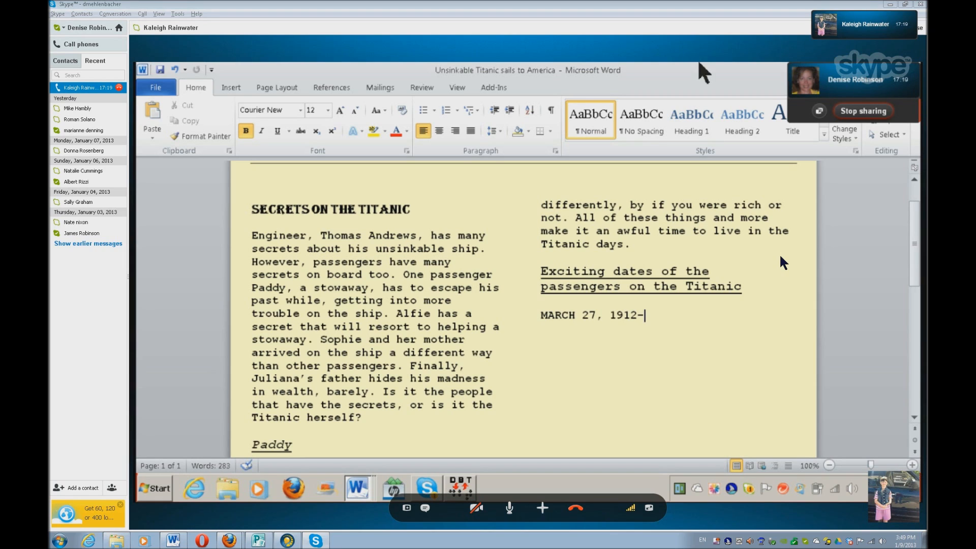
text(Paddy a)
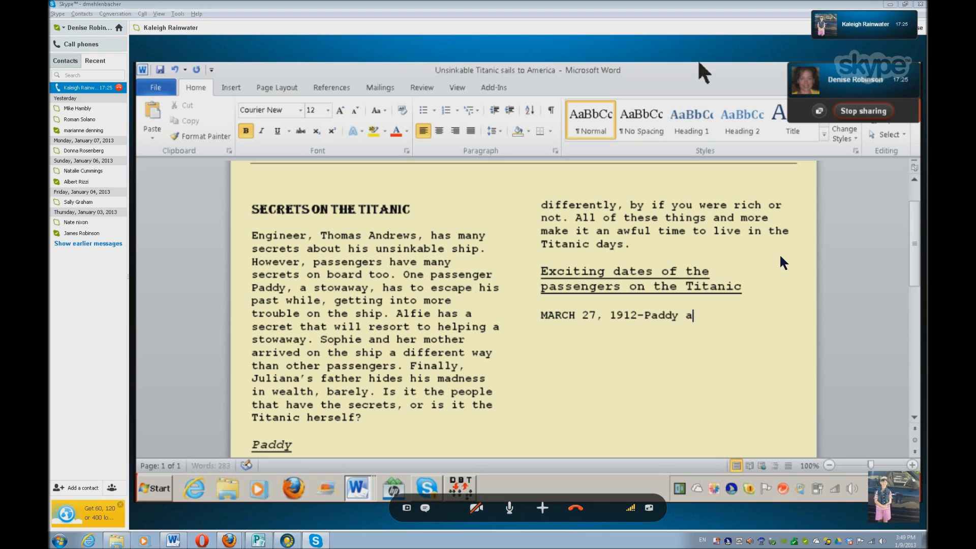
text(nd Danel)
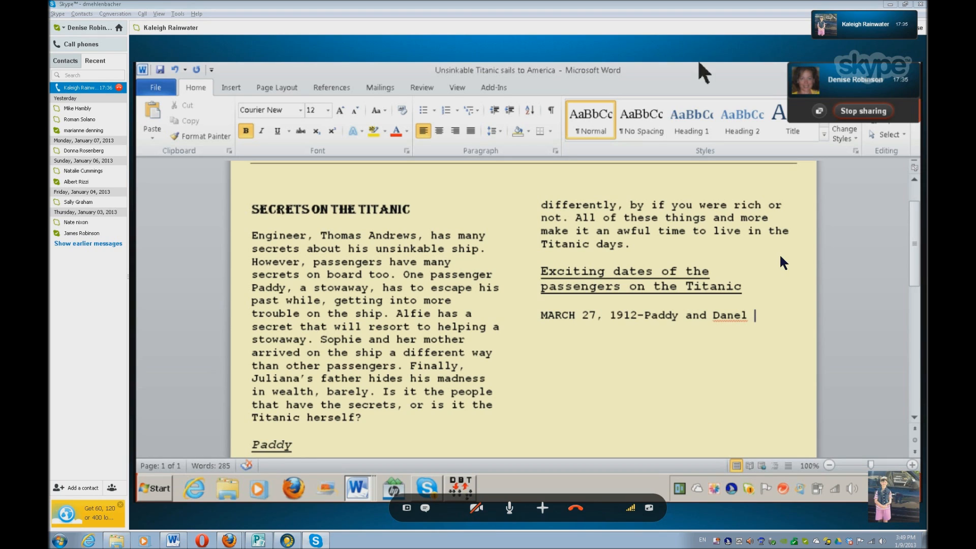
Correct the misspelled name "Danel" to "Daniel" using the spelling suggestions
key(Left)
key(Left)
key(shift+F10)
key(Down)
key(Up)
key(Down)
key(Down)
key(Down)
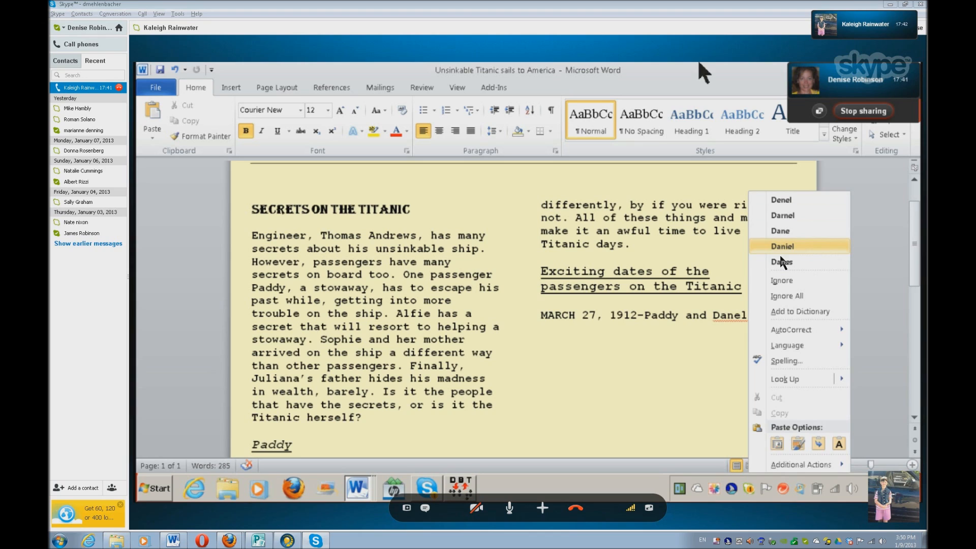
key(Return)
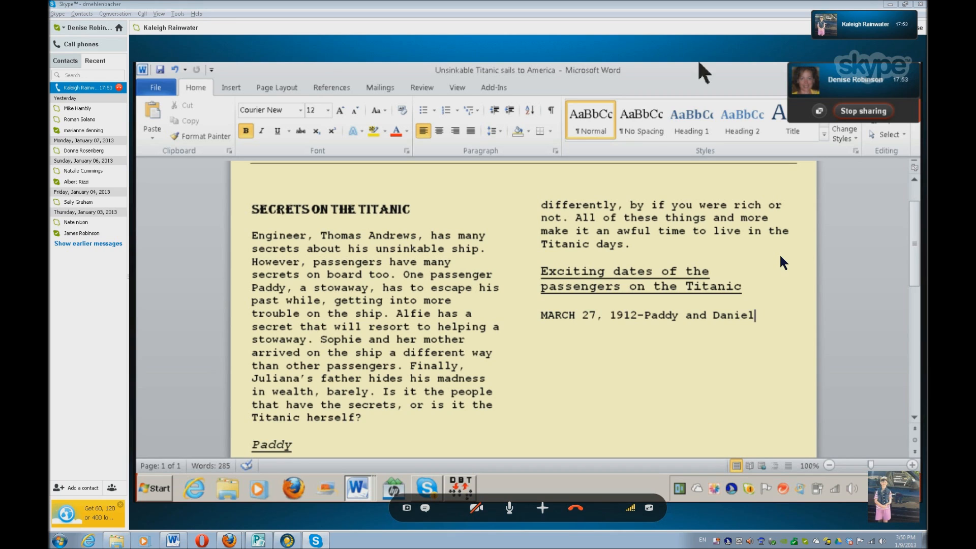
Finish the date entry with "steal from an important man." and start a new paragraph separated by a blank line
text(steal from a)
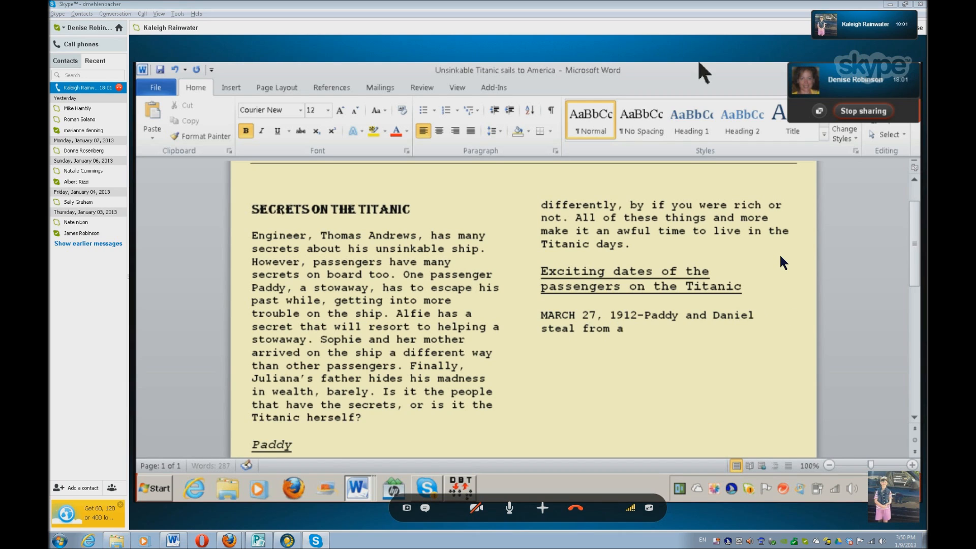
text(n important man)
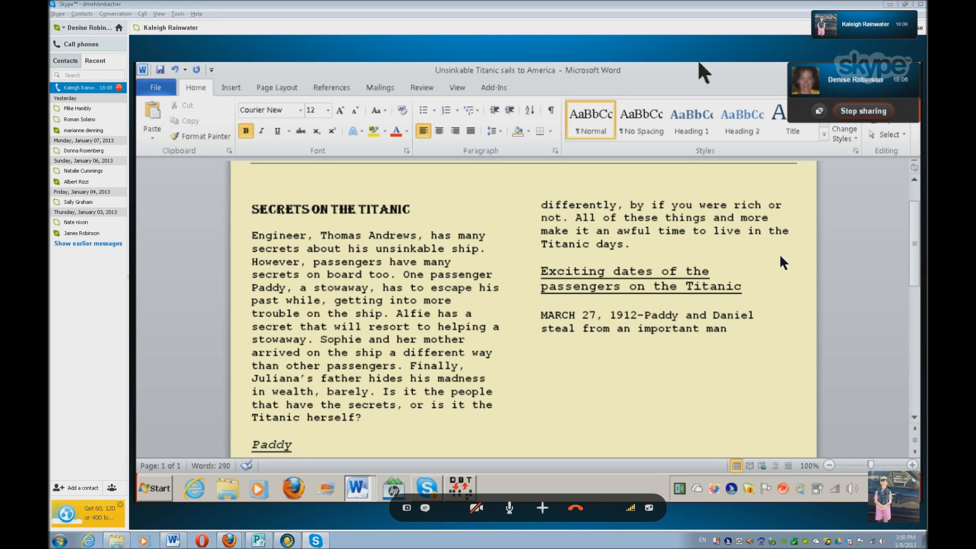
text(.)
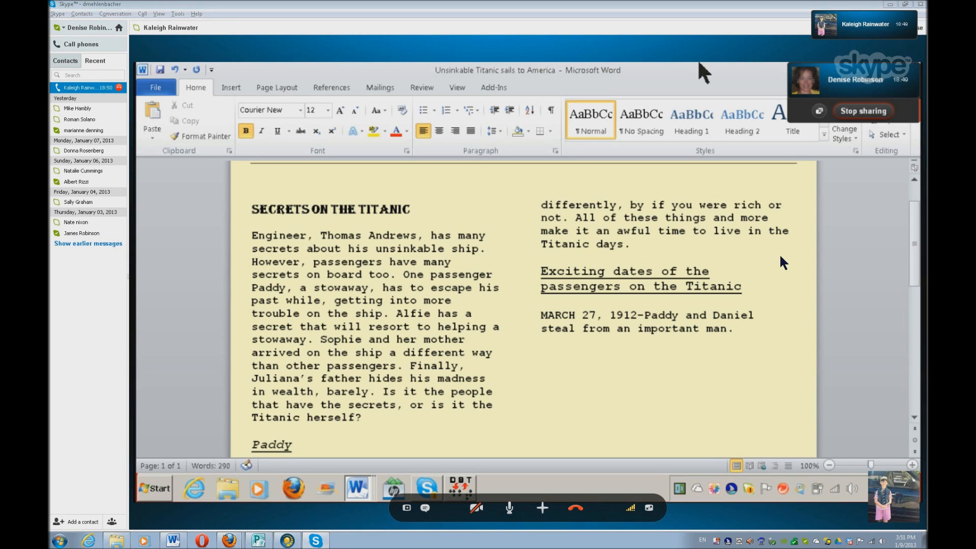
key(Return)
key(Return)
In the book document, select the date line "FRIDAY, MARCH 29, 1912, 11:45 A.M." at the start of Chapter Two
key(alt+Tab)
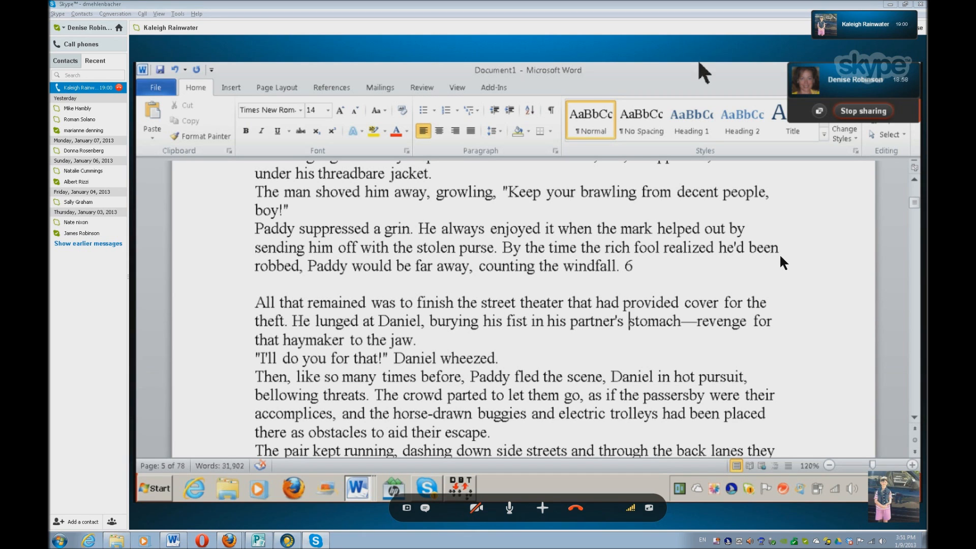
key(Page_Down)
key(Page_Down)
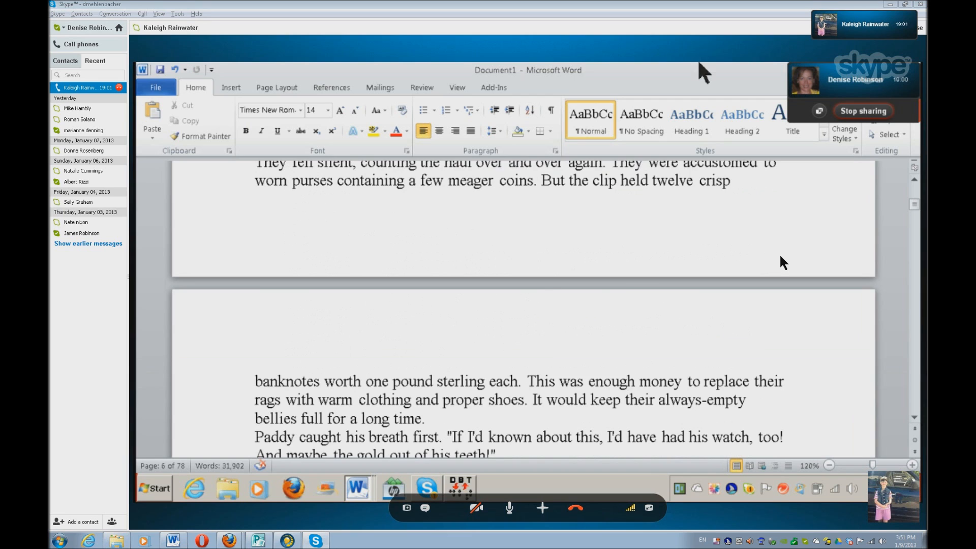
key(Page_Down)
key(Page_Down)
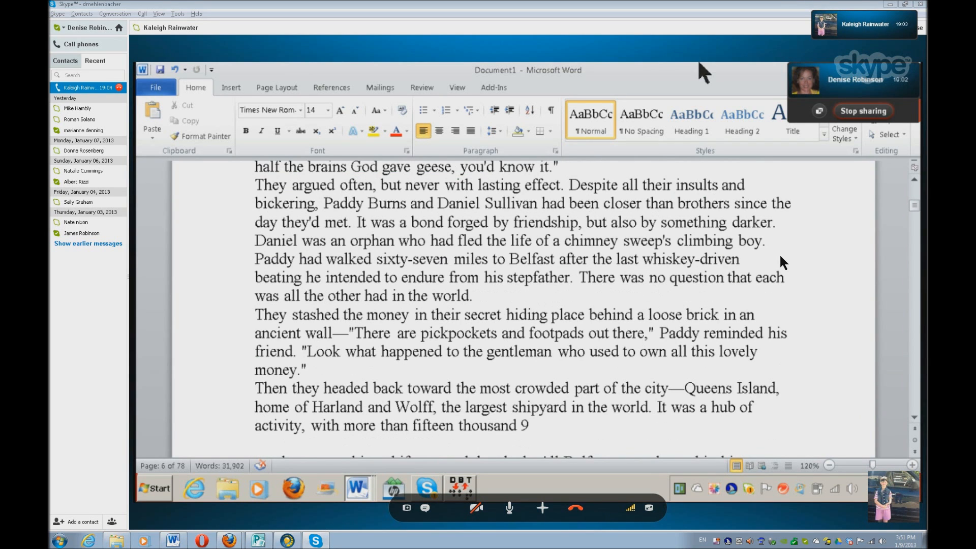
key(Page_Down)
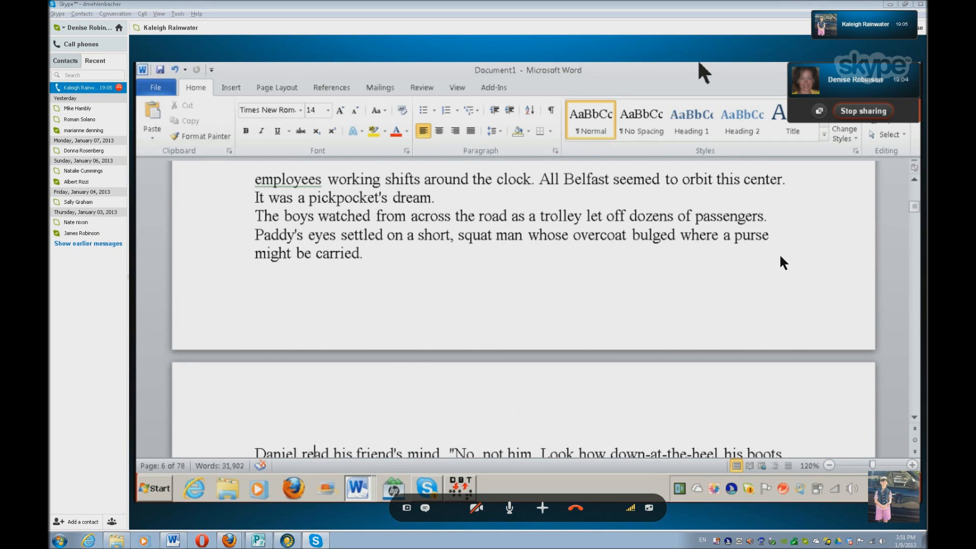
key(Page_Down)
key(Page_Down)
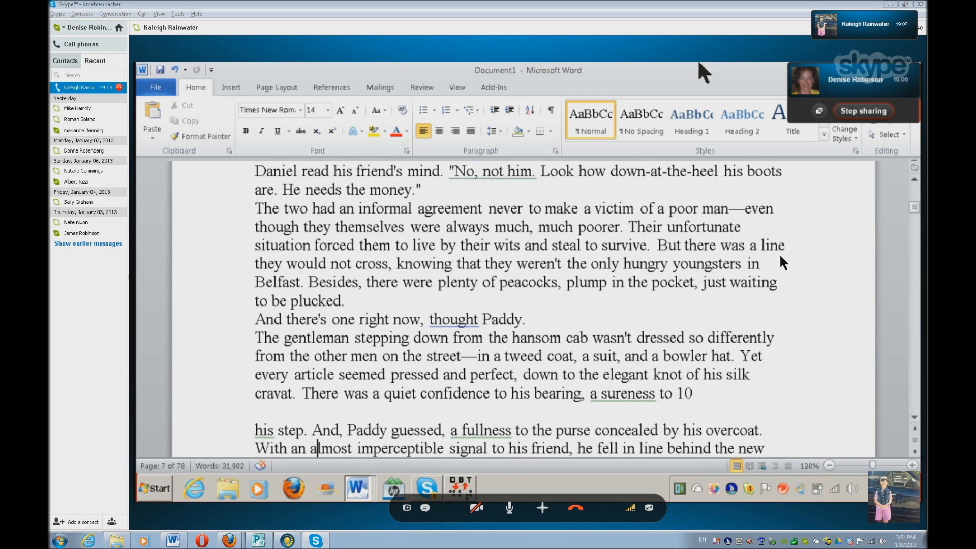
key(Page_Down)
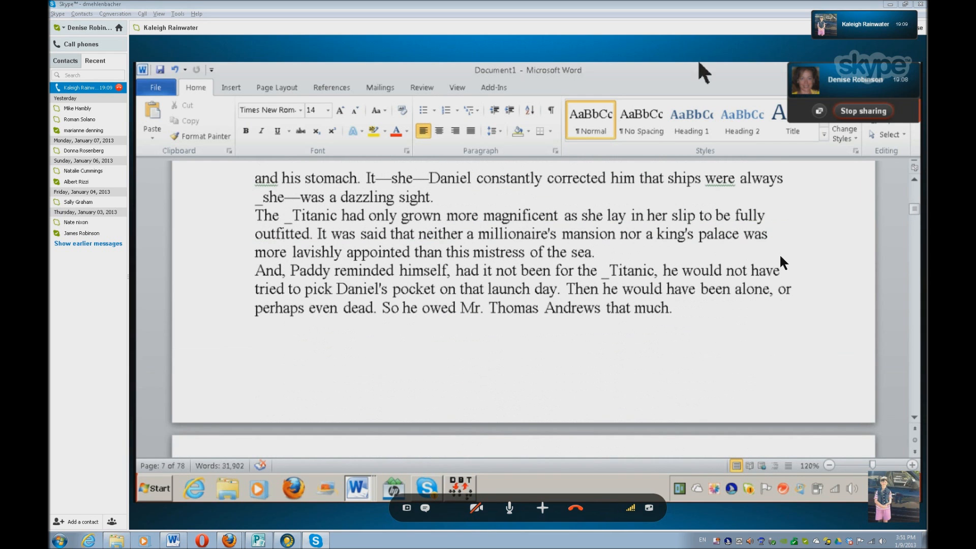
key(Page_Down)
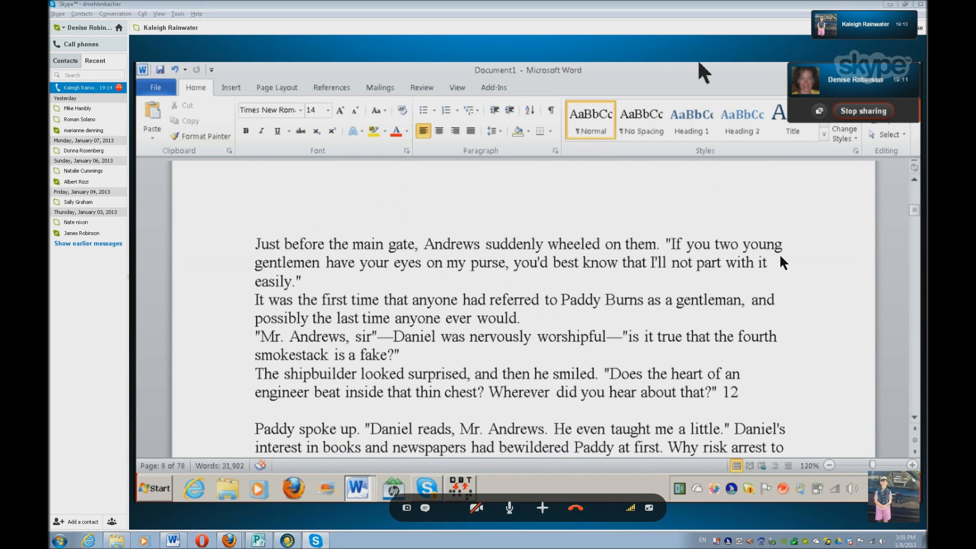
key(Page_Down)
key(Page_Down)
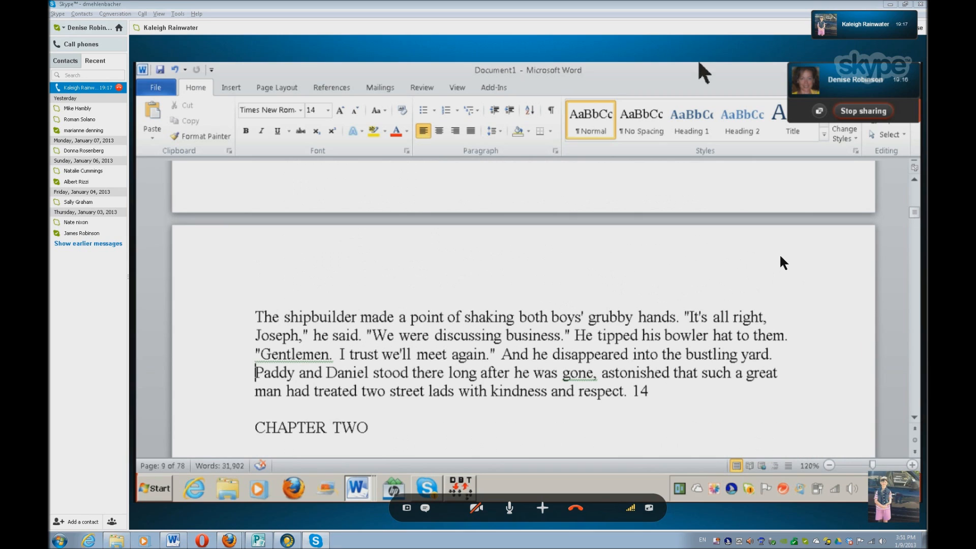
key(Down)
key(Down)
key(Down)
key(Down)
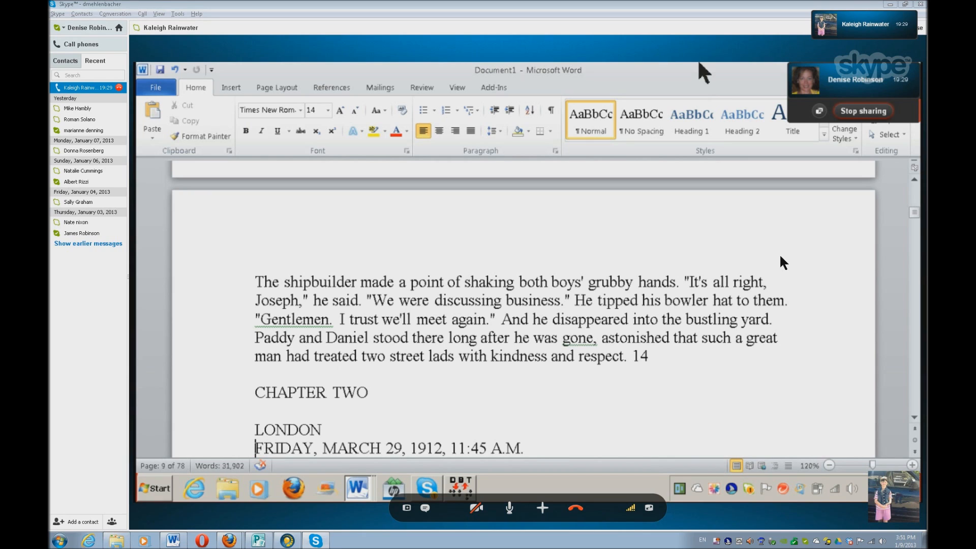
key(shift+End)
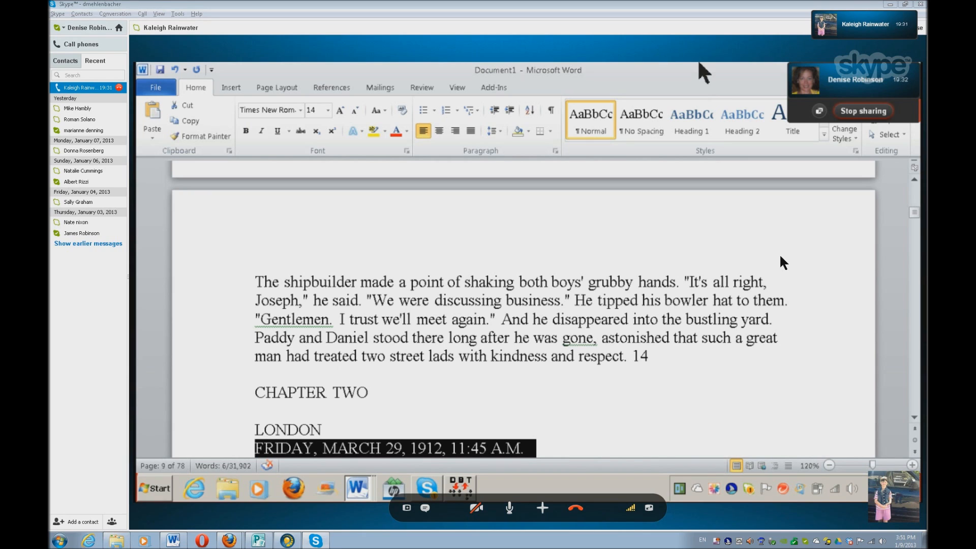